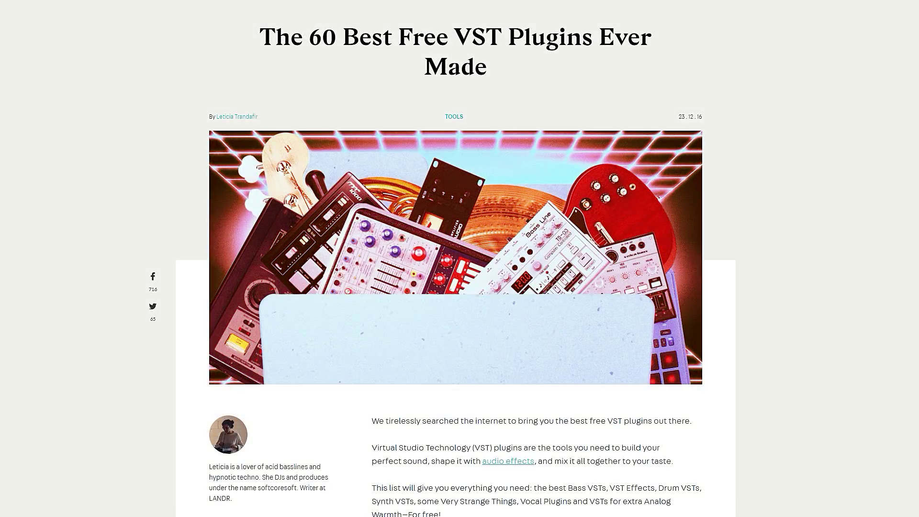
Look through the list of free VST plugins, from the bassline synths through the effects to the VST drums.
scroll(455, 259, down, 11)
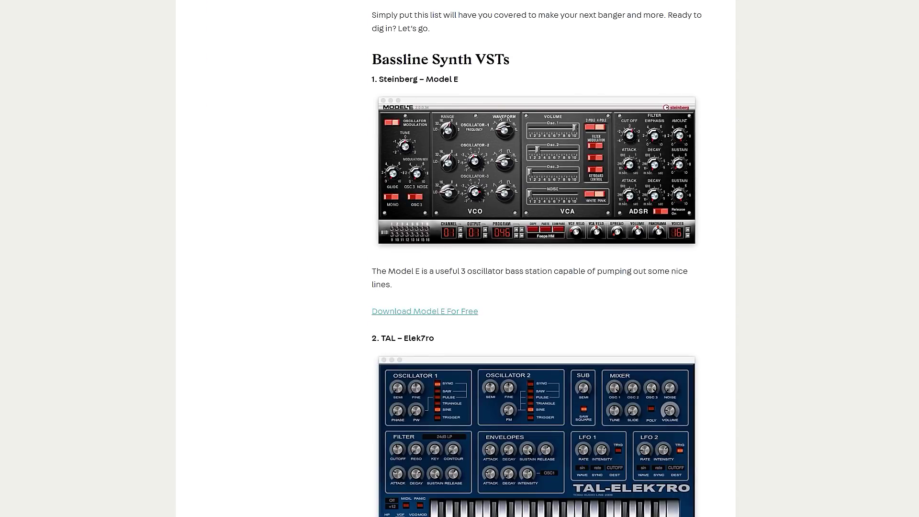
scroll(536, 258, down, 7)
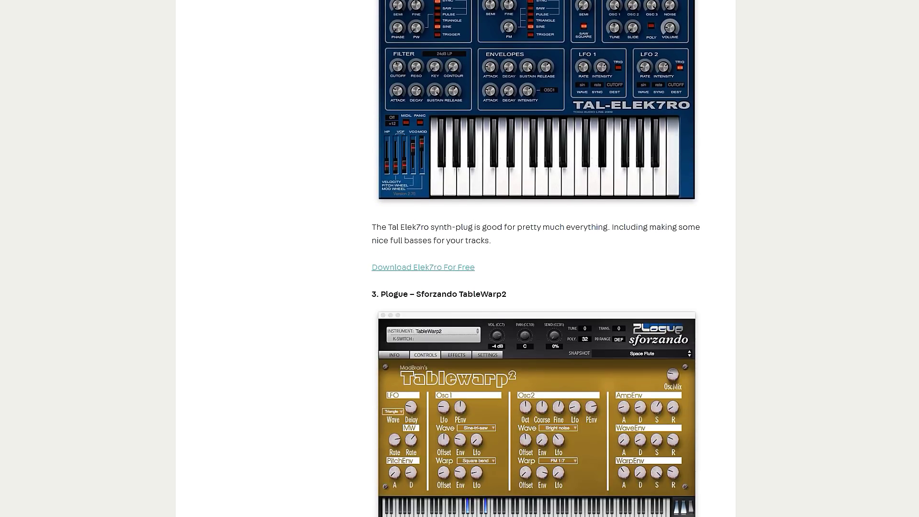
scroll(536, 258, down, 8)
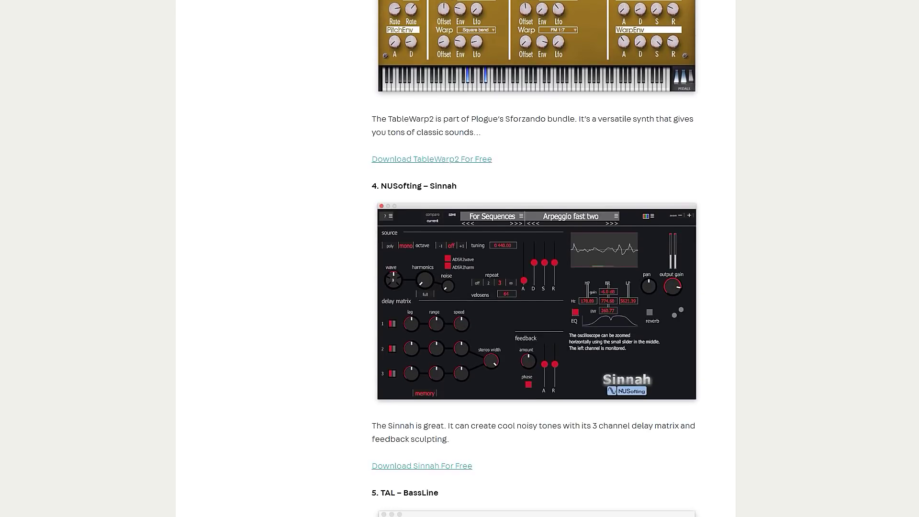
scroll(535, 258, down, 6)
scroll(536, 258, down, 4)
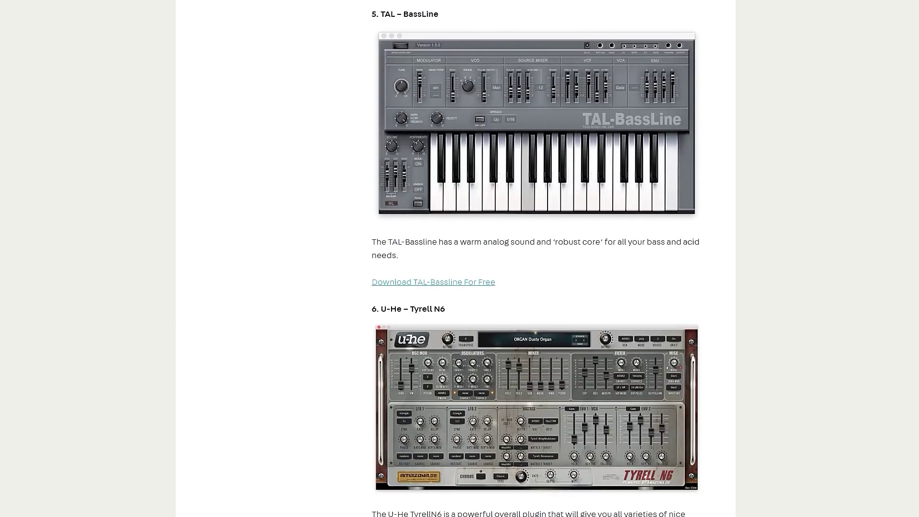
scroll(536, 258, down, 13)
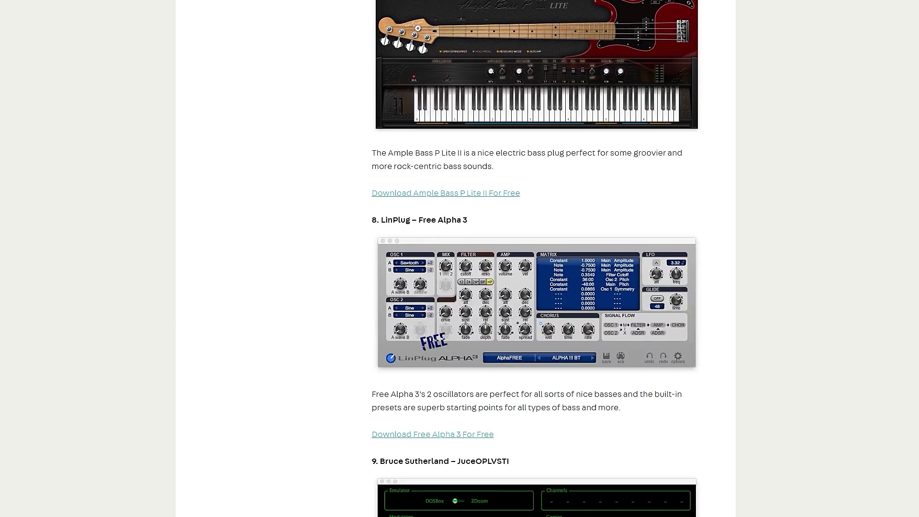
scroll(536, 258, down, 12)
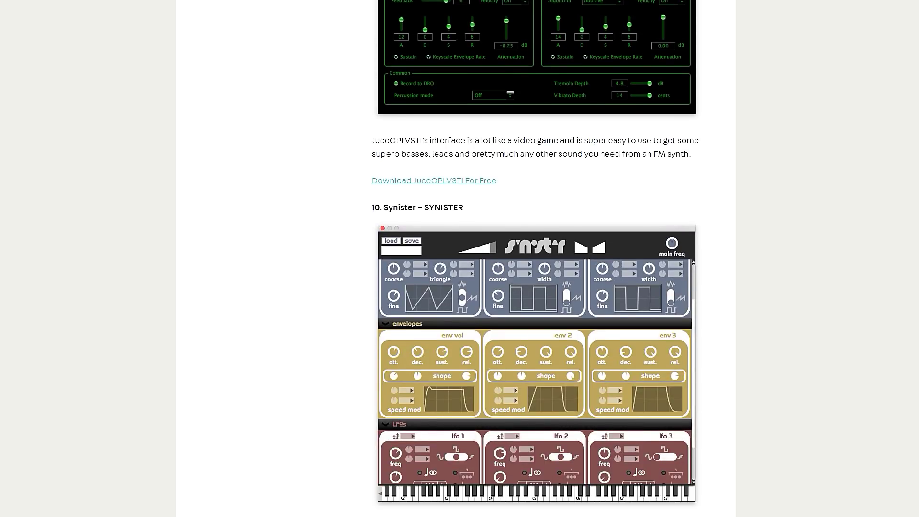
scroll(535, 258, down, 14)
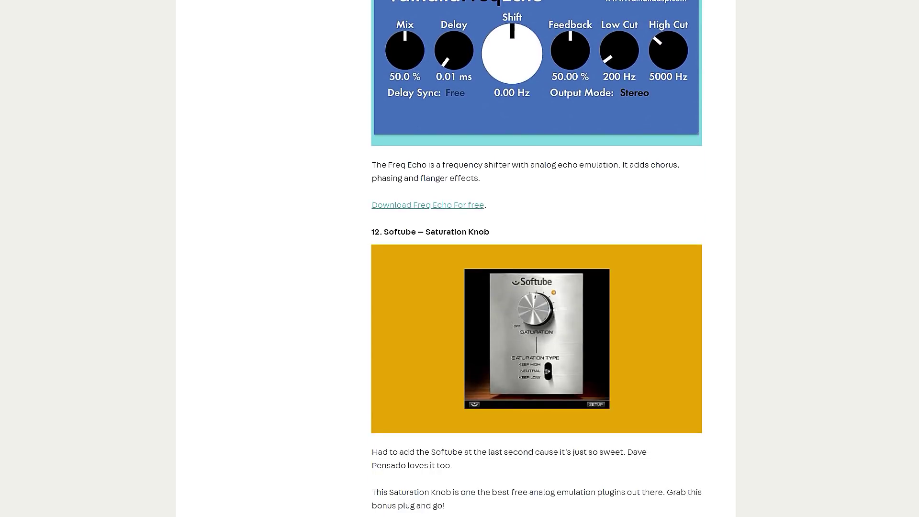
scroll(536, 258, down, 14)
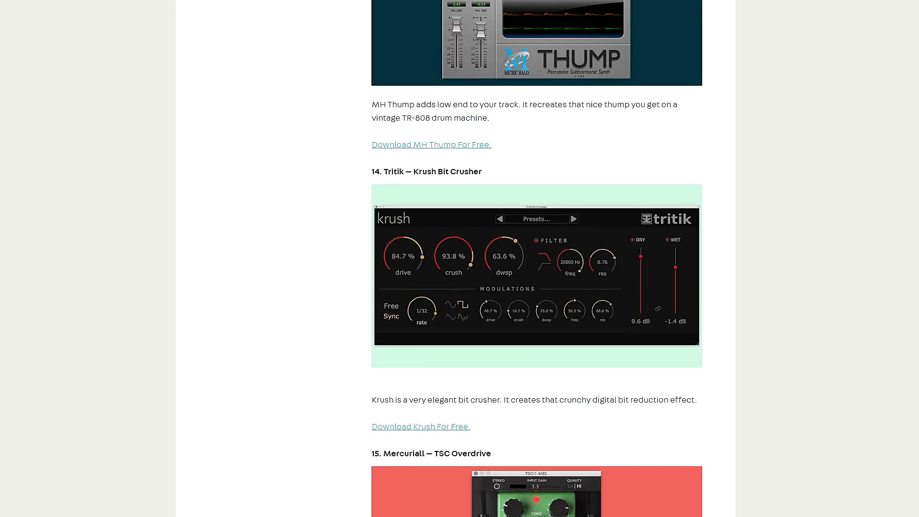
scroll(536, 259, down, 14)
scroll(535, 259, down, 14)
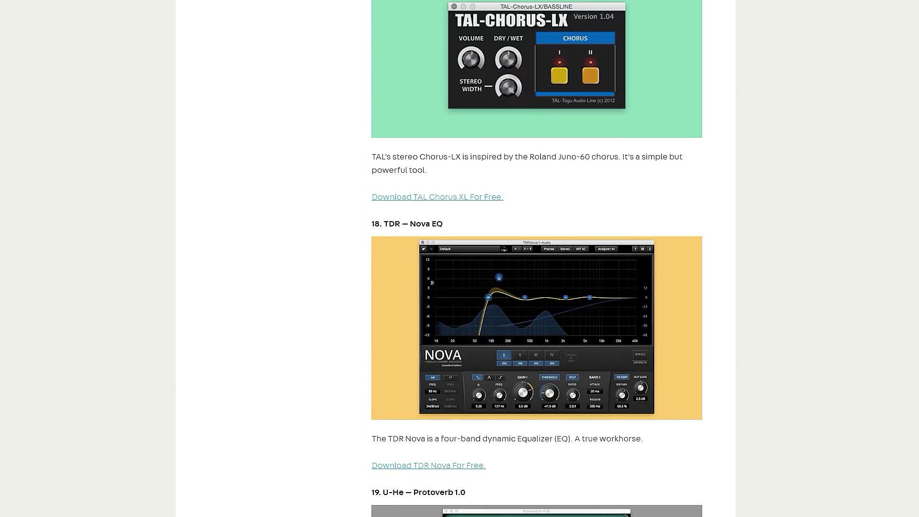
scroll(535, 259, down, 7)
scroll(536, 259, down, 8)
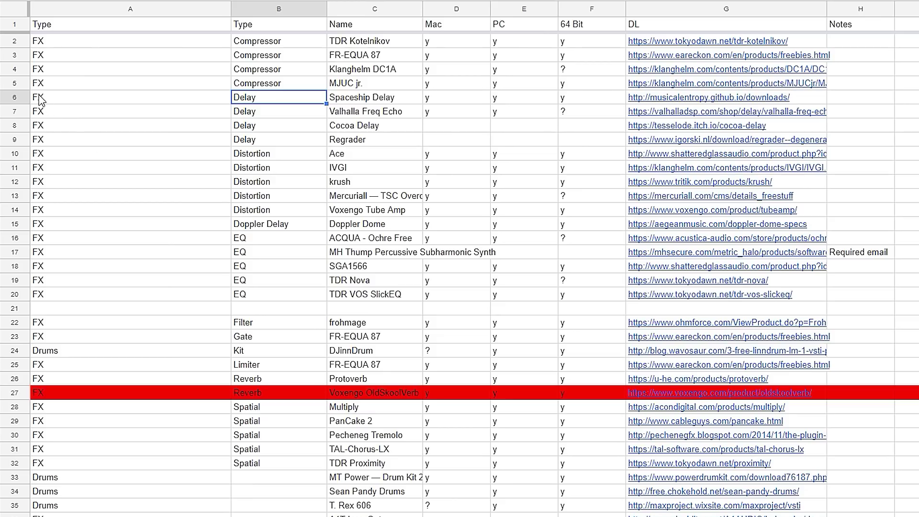
Load Spaceship Delay from the spaceshipdelaywin_1_0_6 plug-in folder onto the Record Group track.
click(11, 97)
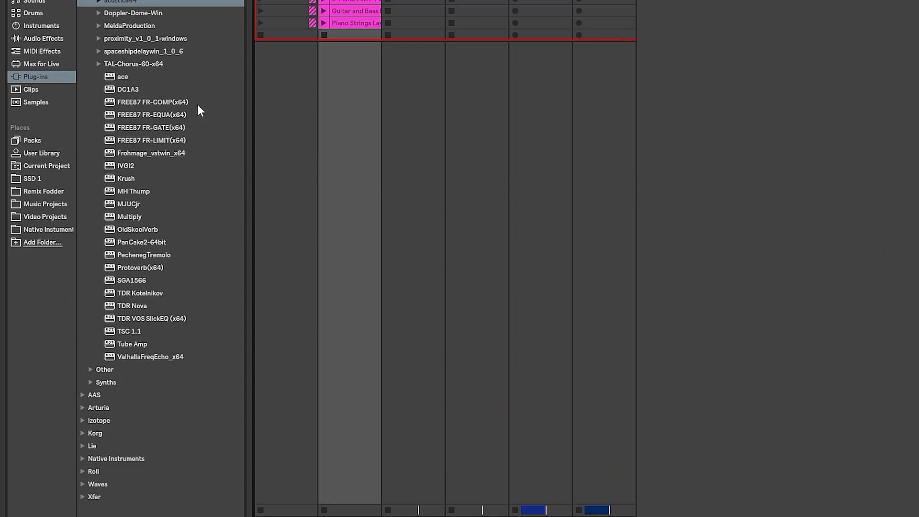
click(96, 51)
click(98, 51)
click(145, 65)
drag(144, 66, 295, 367)
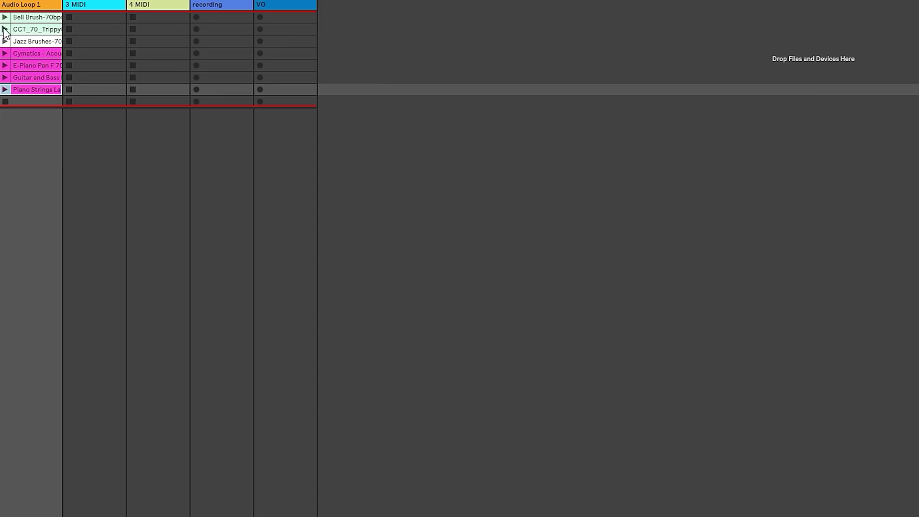
Launch the CCT_70_Trippy clip on the Audio Loop 1 track and reposition the Spaceship Delay window.
click(5, 29)
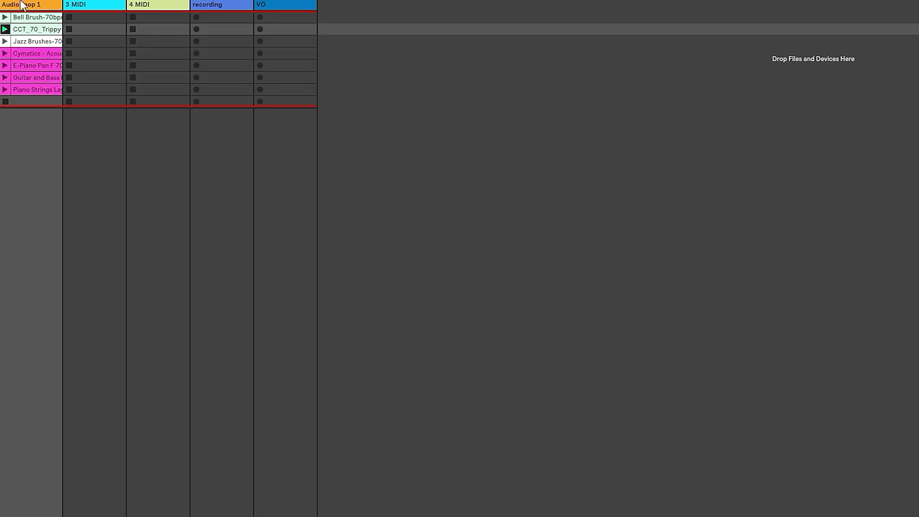
click(0, 4)
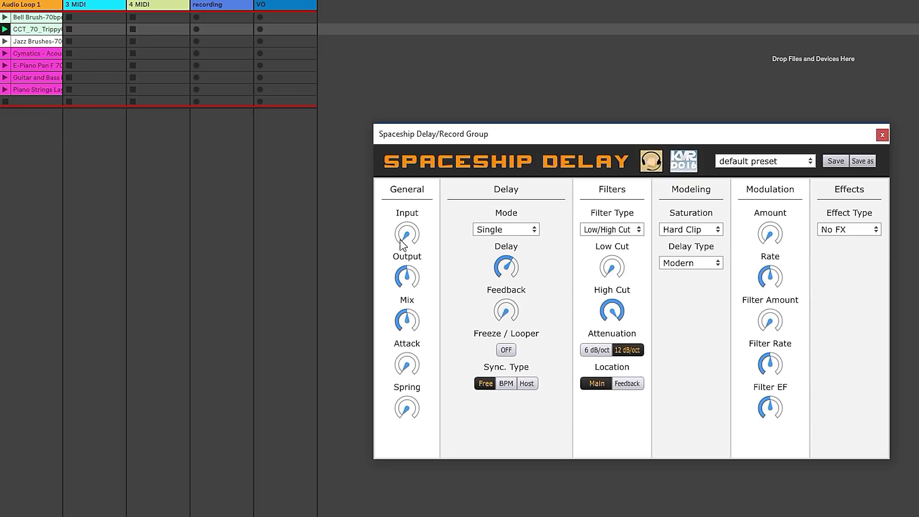
drag(539, 136, 319, 148)
Try a free-running delay time of about 300 ms, sweeping the feedback to full and back to about 35%.
drag(363, 252, 360, 238)
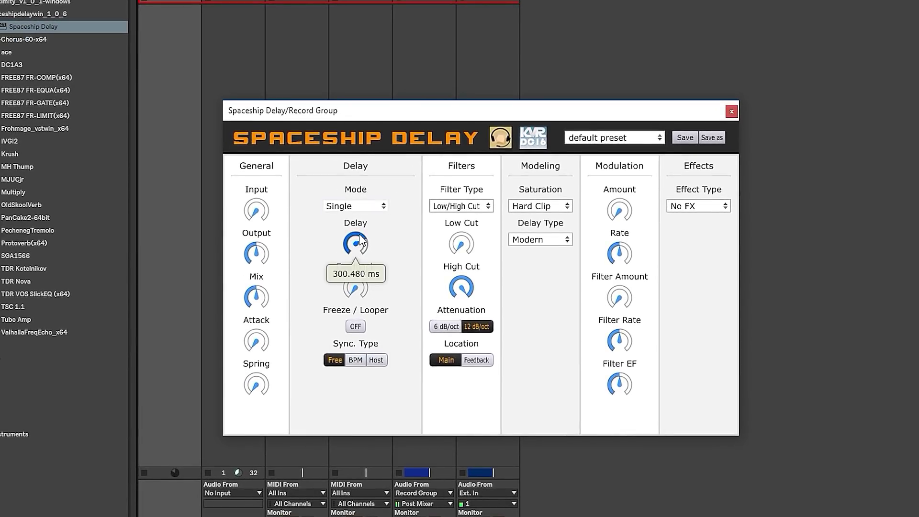
drag(355, 287, 375, 406)
drag(351, 252, 359, 107)
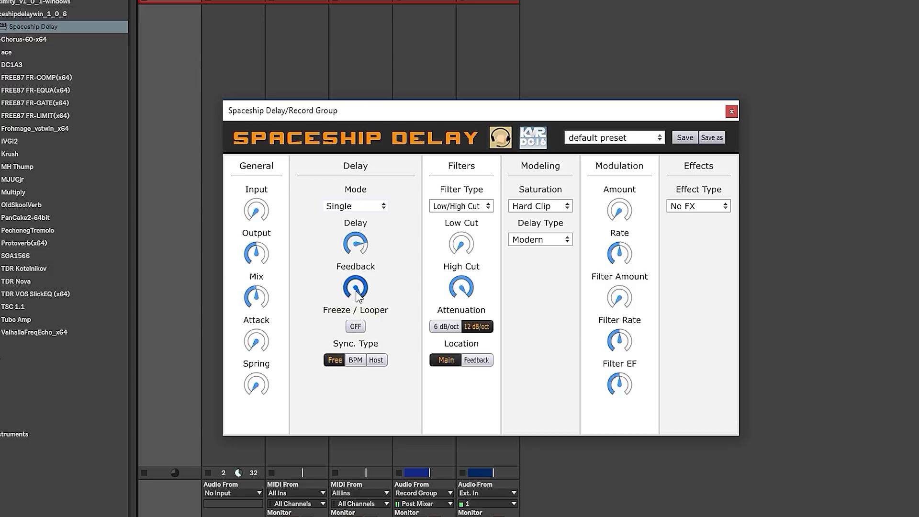
drag(356, 290, 366, 404)
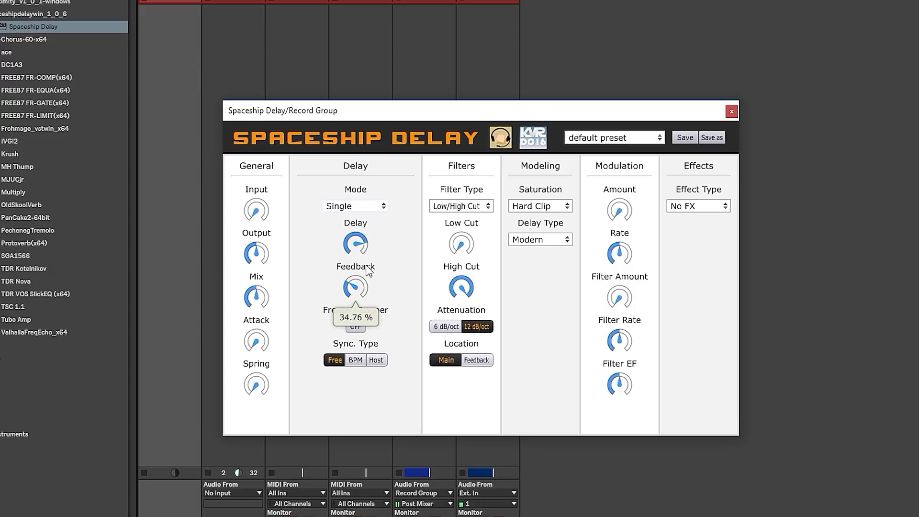
Vary the free-running delay time down to 0.100 ms and raise the feedback to roughly three quarters.
drag(356, 244, 359, 279)
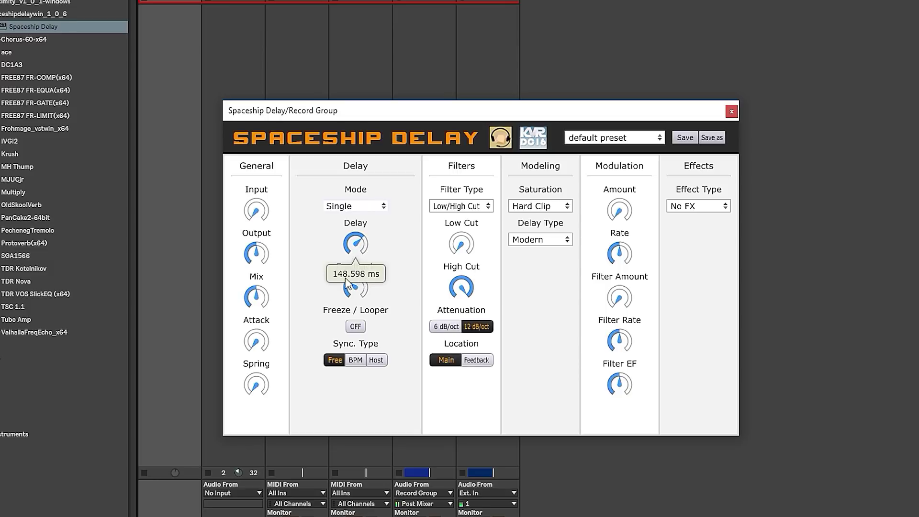
mouse_move(350, 248)
mouse_down()
mouse_move(352, 257)
mouse_move(351, 239)
mouse_up()
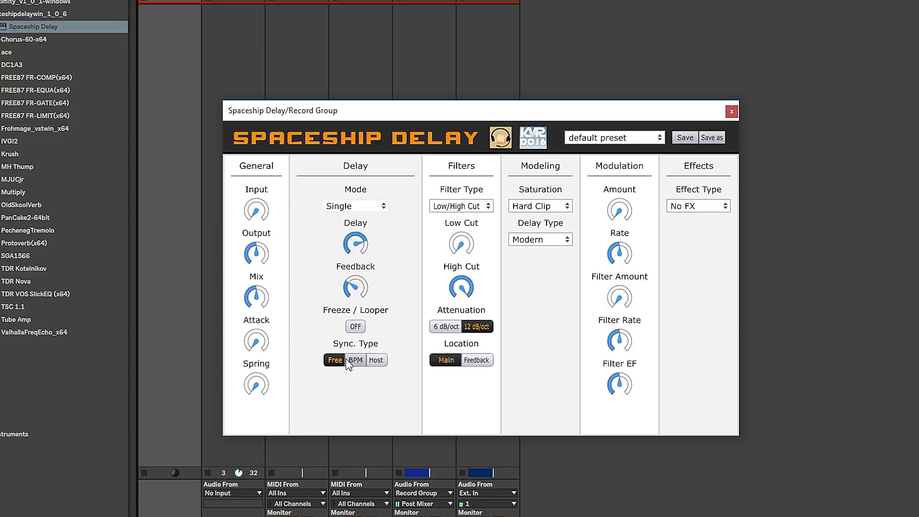
drag(355, 243, 355, 335)
drag(356, 287, 350, 241)
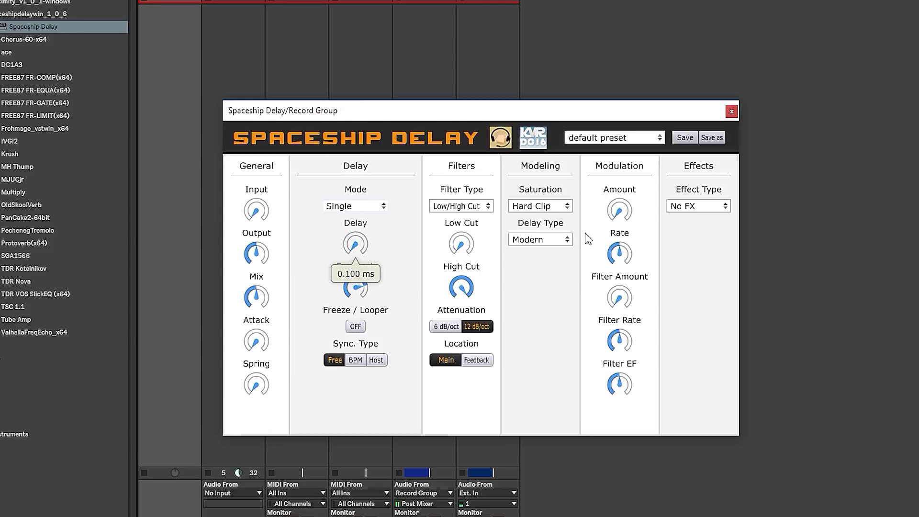
Try delay modulation with the amount at about 78%, then return the amount to zero with the rate at 0.050 Hz.
drag(619, 211, 617, 161)
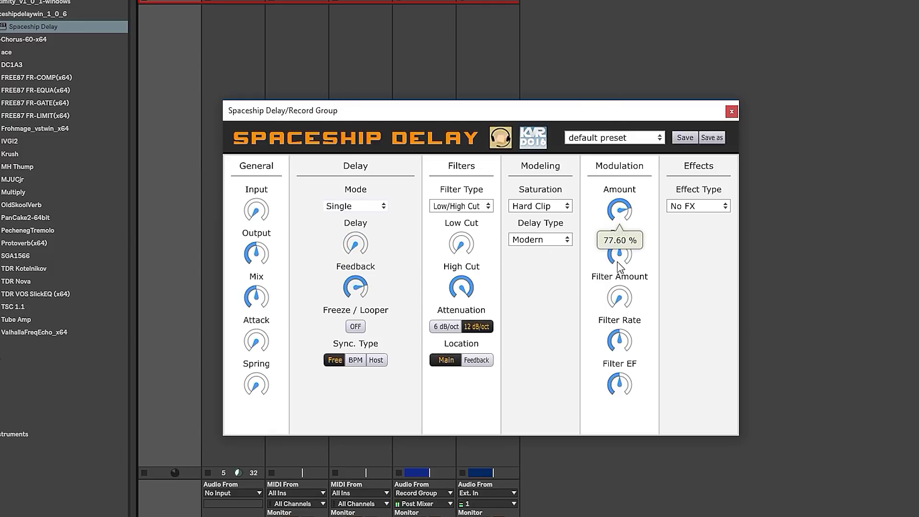
drag(619, 254, 618, 326)
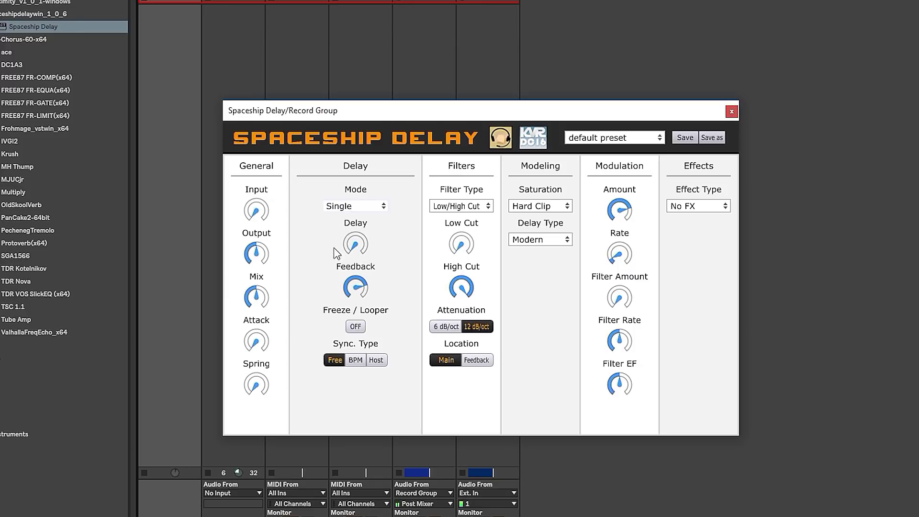
drag(344, 253, 622, 280)
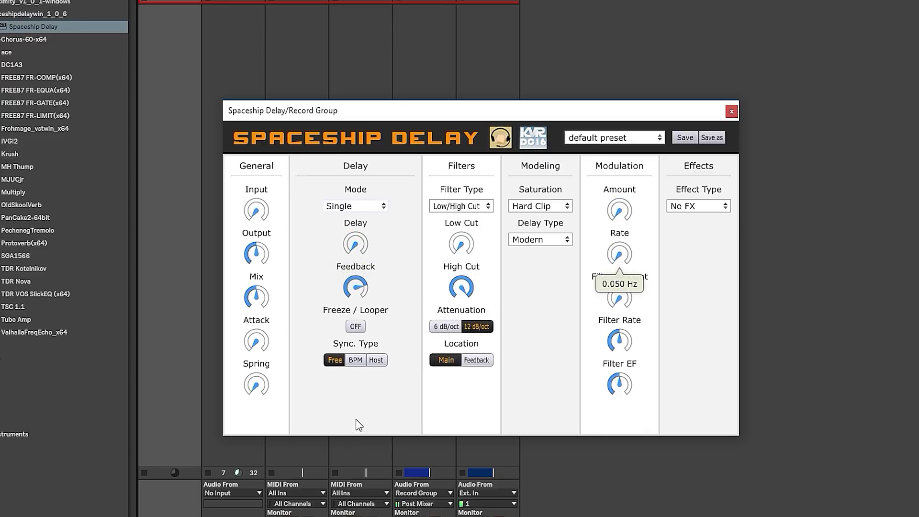
Try the BPM sync type with a feedback of about 20% and different delay times.
click(356, 360)
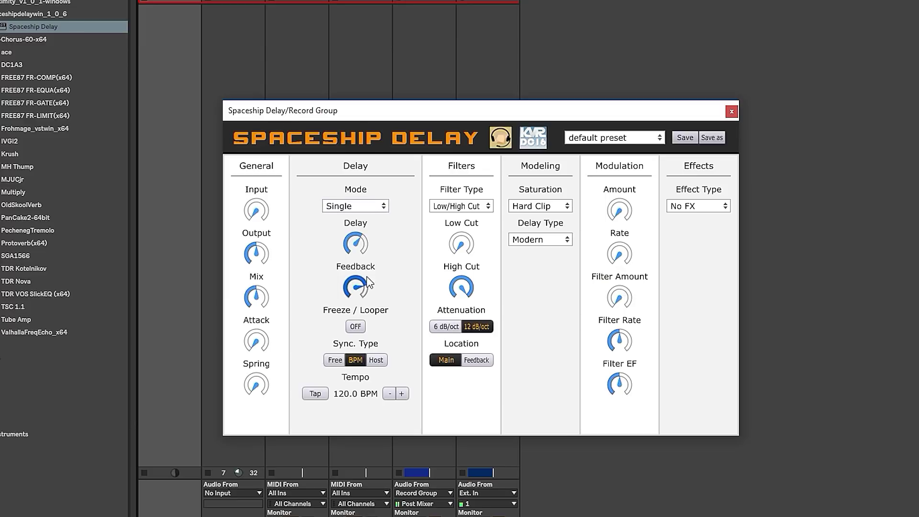
drag(362, 261, 360, 396)
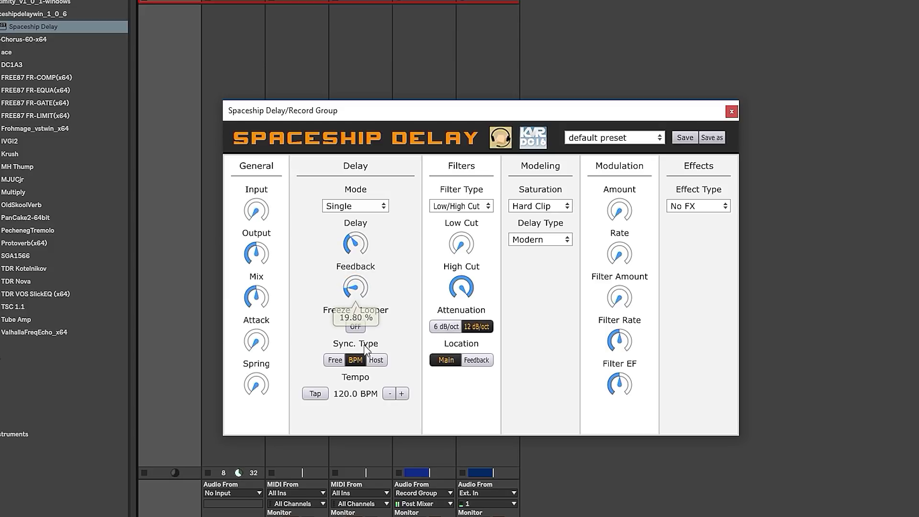
drag(361, 246, 362, 230)
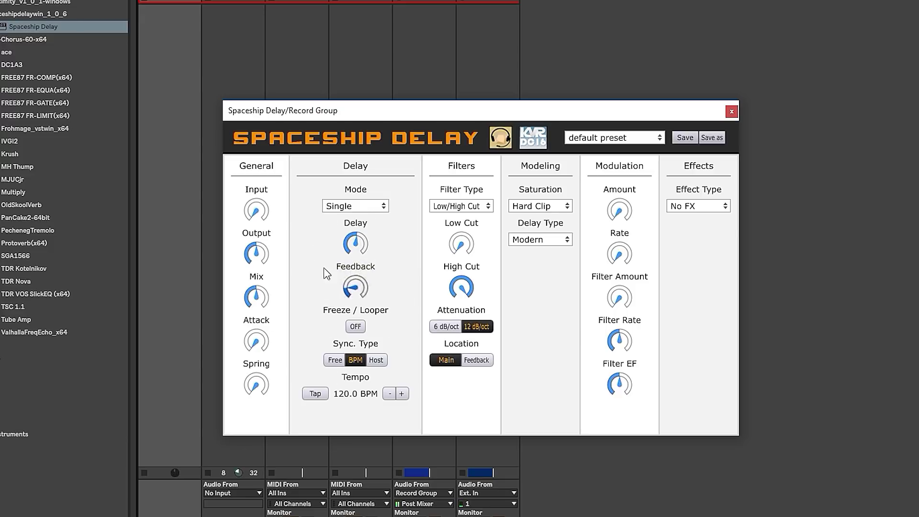
Set the delay's sync type to Host, vary the delay time and bring the feedback to about 21%.
click(376, 360)
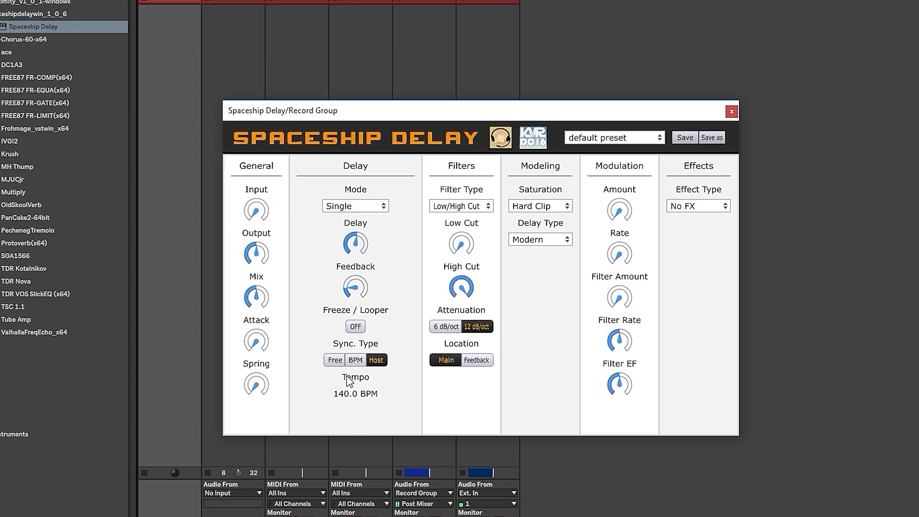
click(353, 361)
click(376, 360)
drag(359, 246, 64, 4)
drag(354, 244, 364, 292)
mouse_move(356, 243)
mouse_down()
mouse_move(357, 251)
mouse_move(359, 233)
mouse_up()
drag(352, 294, 373, 289)
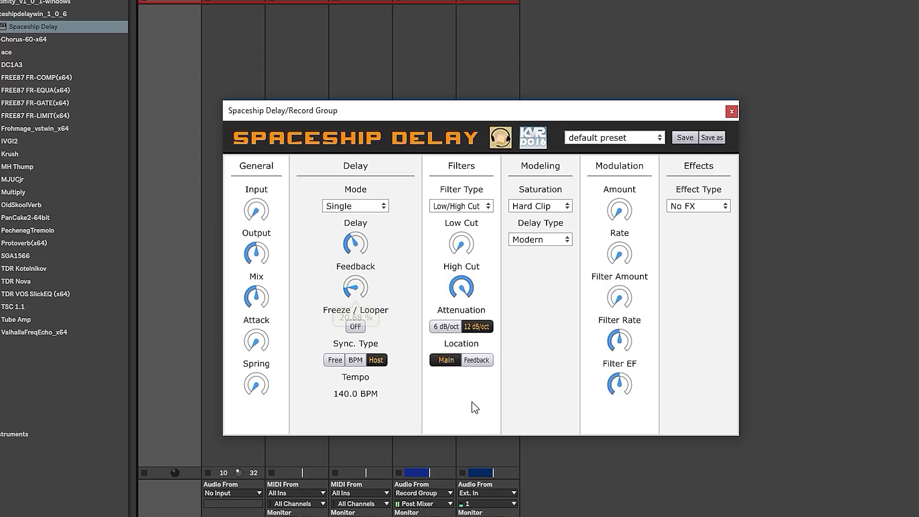
Switch the delay mode to Ping Pong.
click(368, 206)
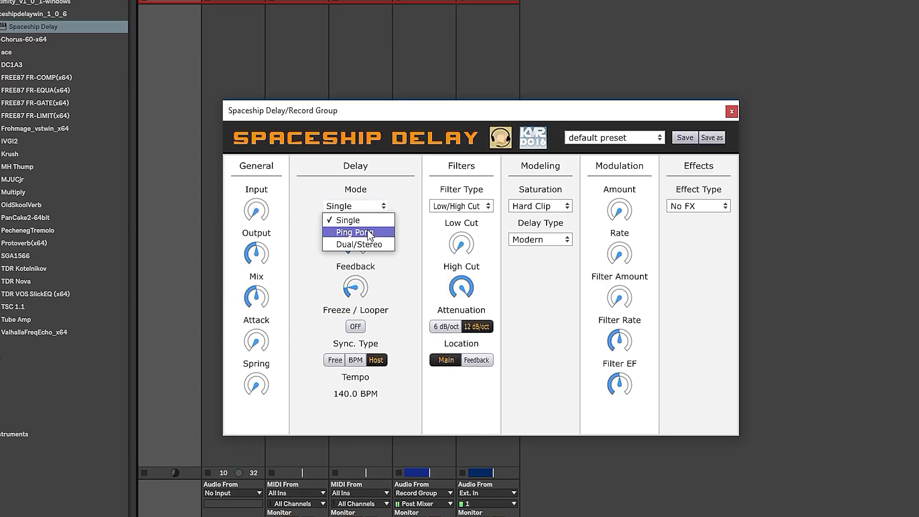
click(363, 233)
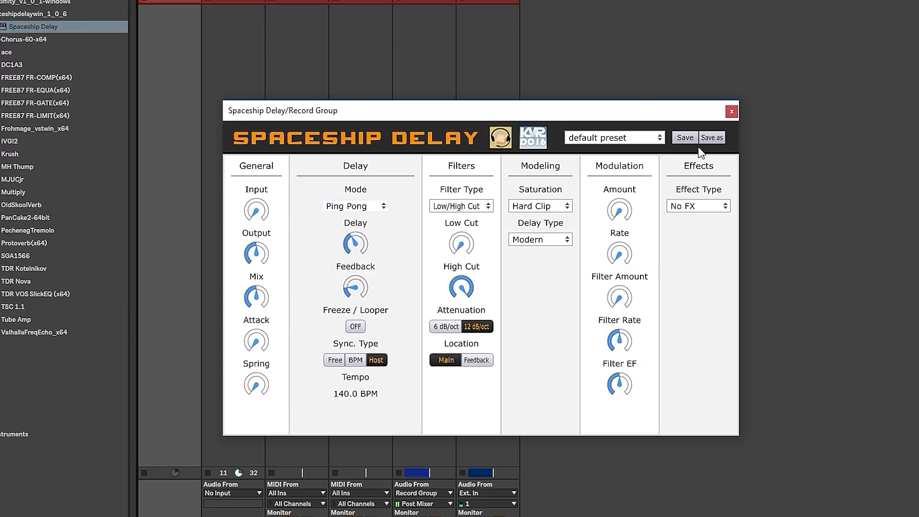
Try the Freeze / Looper while sweeping the delay time between 1/64 D and 1/1 T, and switch it off again.
click(356, 328)
click(357, 327)
drag(355, 244, 382, 294)
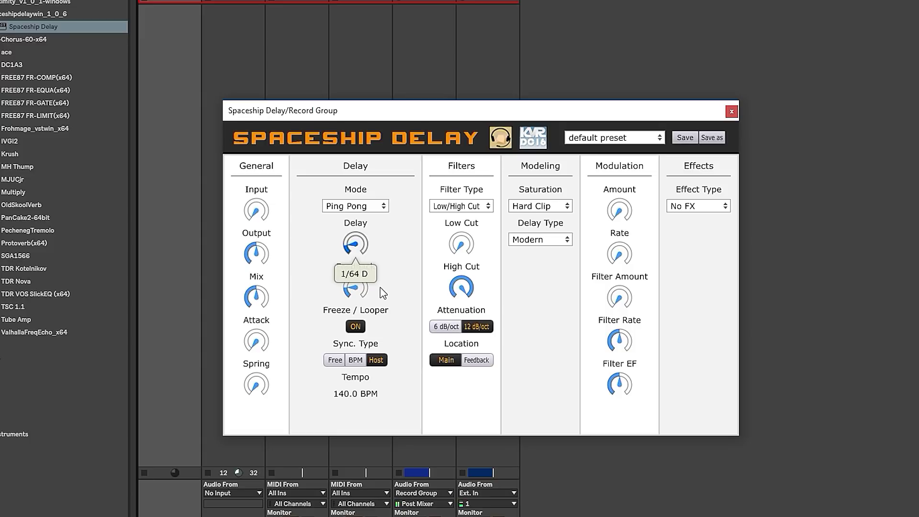
click(355, 326)
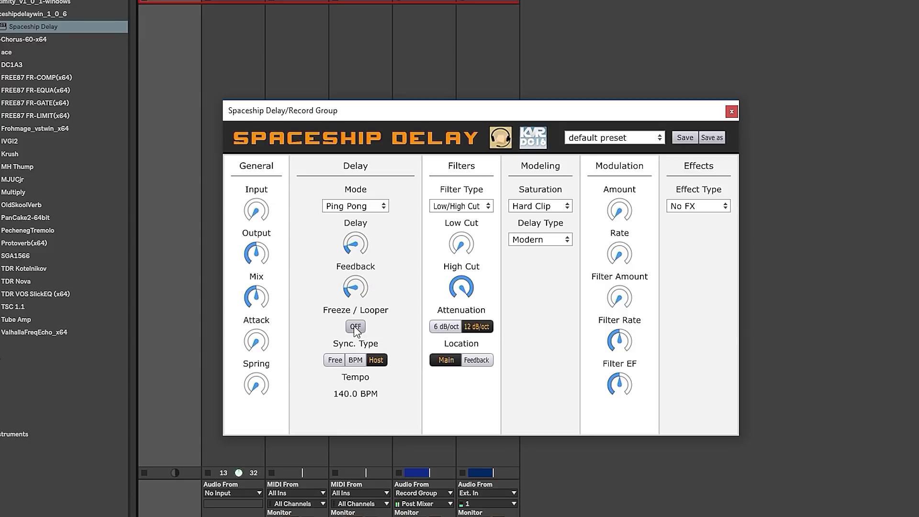
click(355, 327)
drag(338, 235, 354, 170)
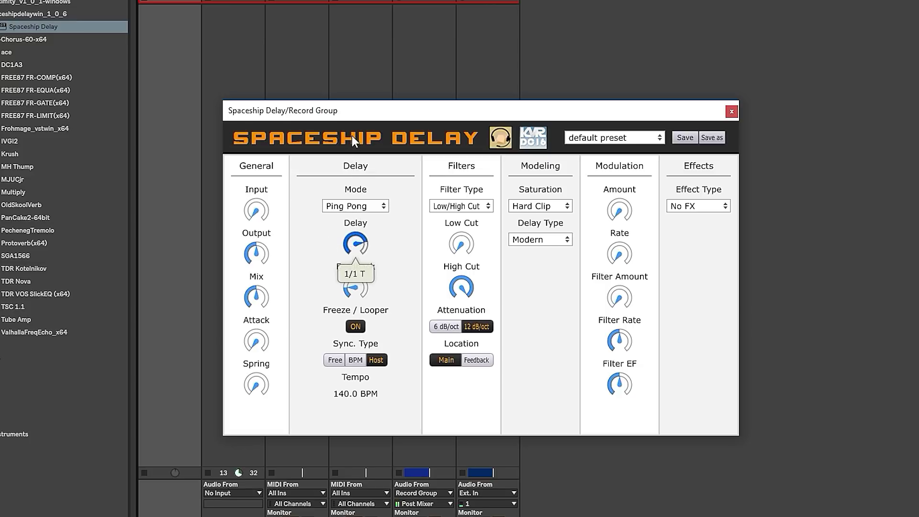
drag(352, 134, 358, 251)
click(356, 323)
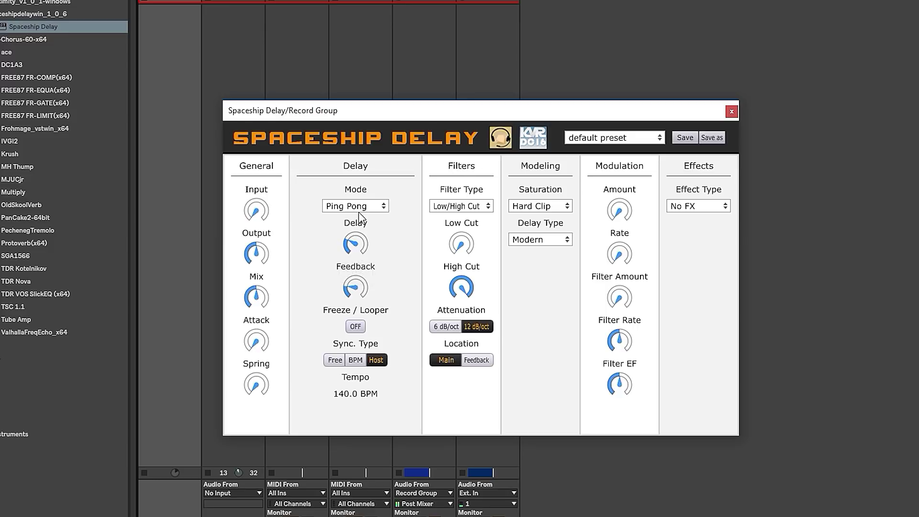
Set the delay mode back to Single and raise the delay time slightly.
click(358, 206)
click(359, 215)
click(355, 244)
drag(356, 244, 357, 240)
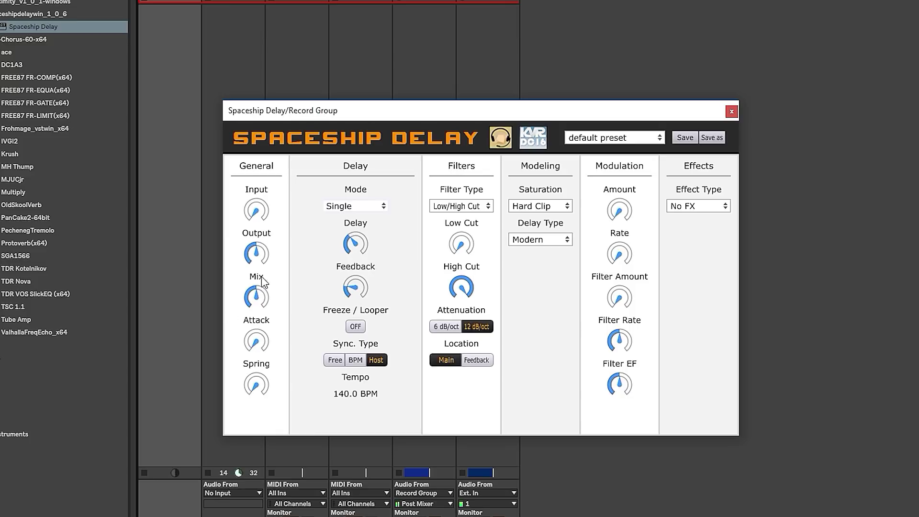
Lower the mix to about 27%, try the Spring at full amount and bring it back to 0%.
click(256, 297)
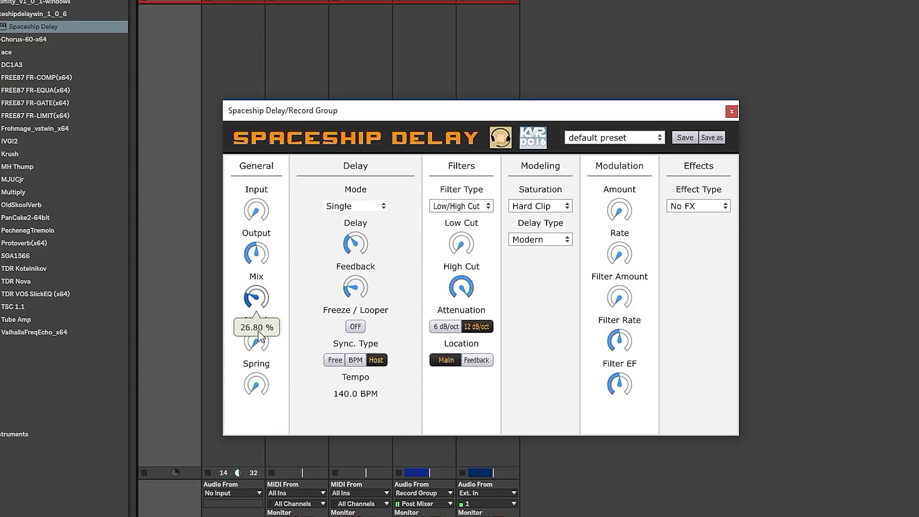
drag(258, 337, 260, 338)
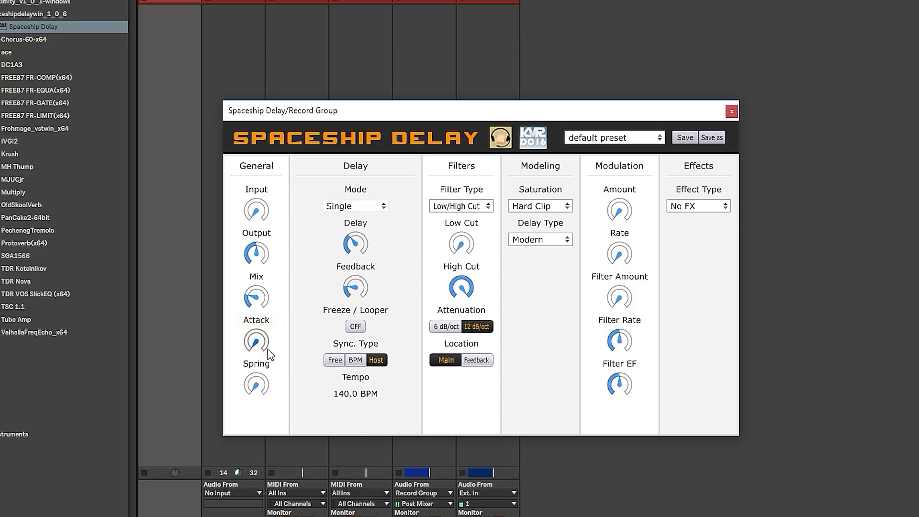
drag(265, 385, 262, 231)
click(259, 388)
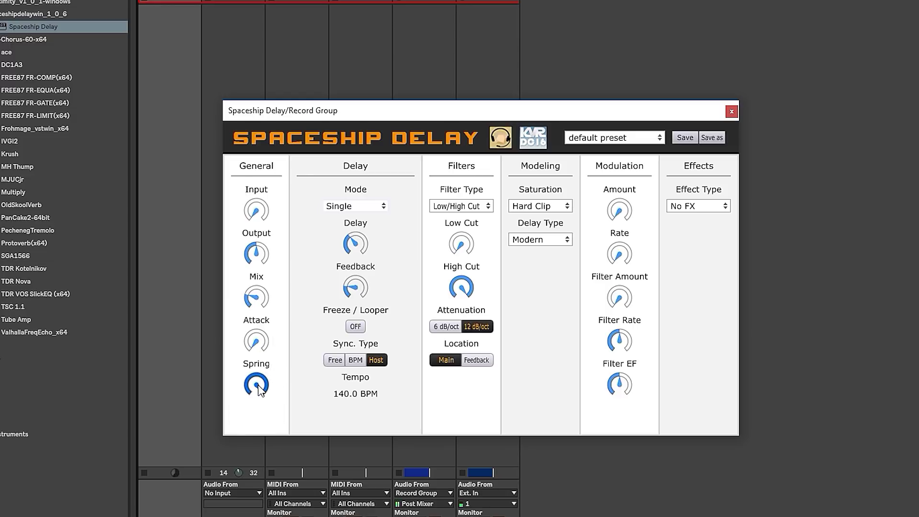
drag(259, 386, 259, 516)
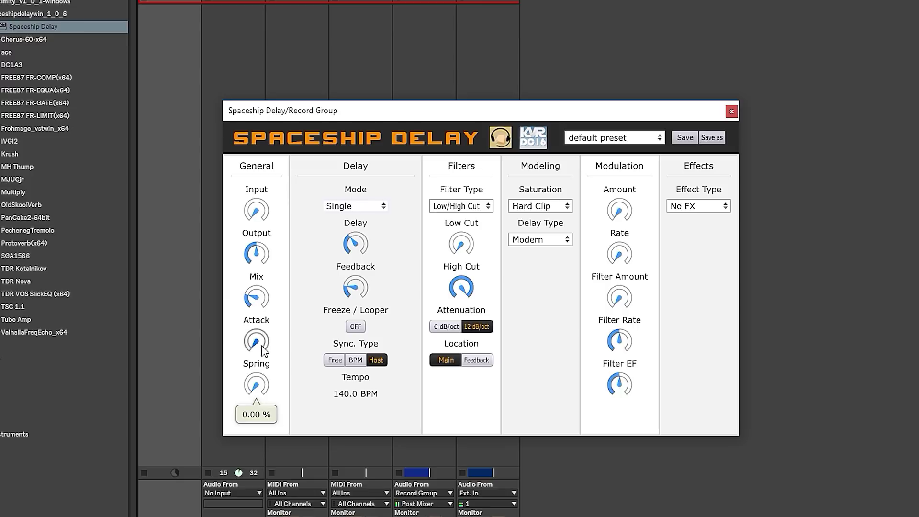
Try the Attack at about 74% while varying the mix, leaving the mix slightly raised and the Attack at zero.
drag(259, 346, 257, 225)
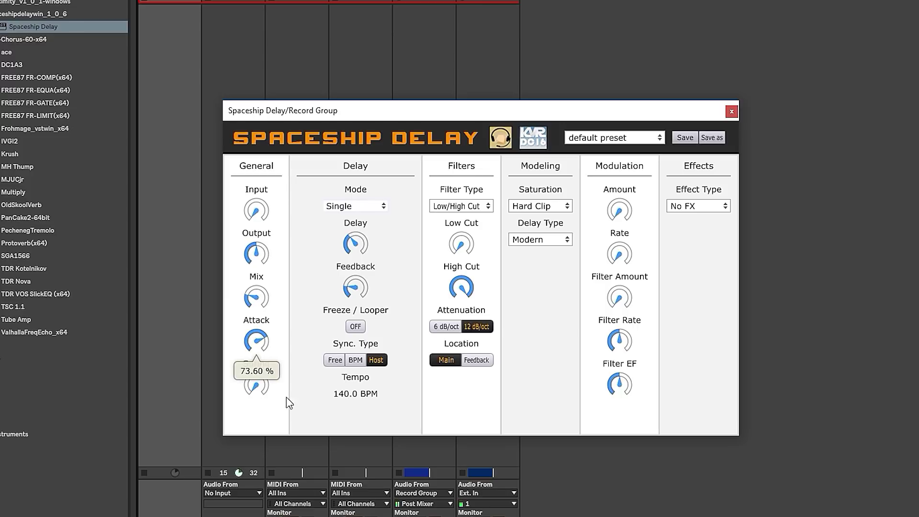
mouse_move(260, 345)
mouse_down()
mouse_move(266, 383)
mouse_move(270, 357)
mouse_move(265, 397)
mouse_move(266, 361)
mouse_up()
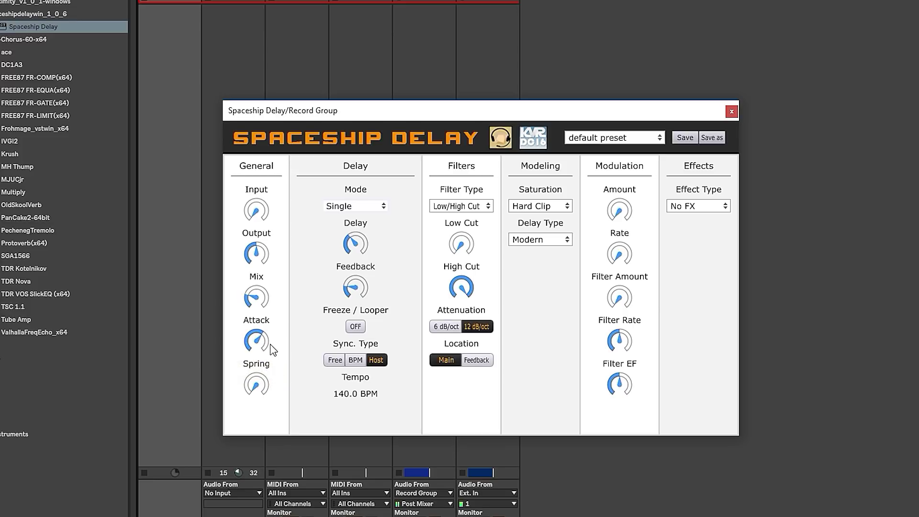
drag(265, 349, 262, 364)
drag(258, 299, 243, 105)
drag(258, 331, 244, 306)
drag(271, 334, 260, 501)
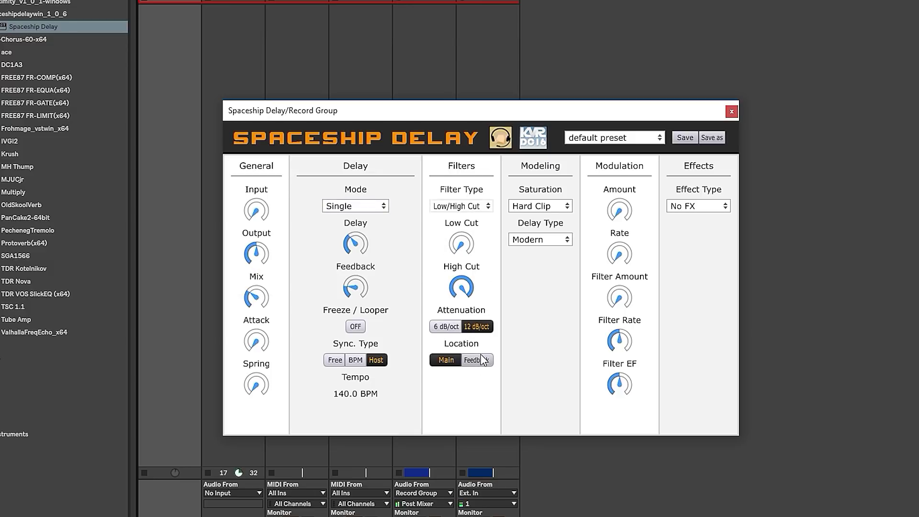
Lower the High Cut to about 124 Hz and try the Feedback filter location before returning to Main.
drag(462, 287, 471, 417)
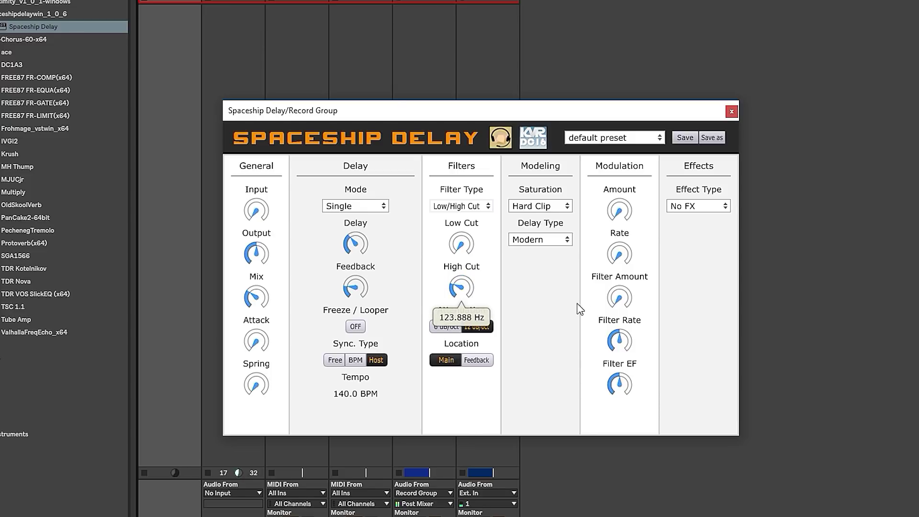
click(477, 359)
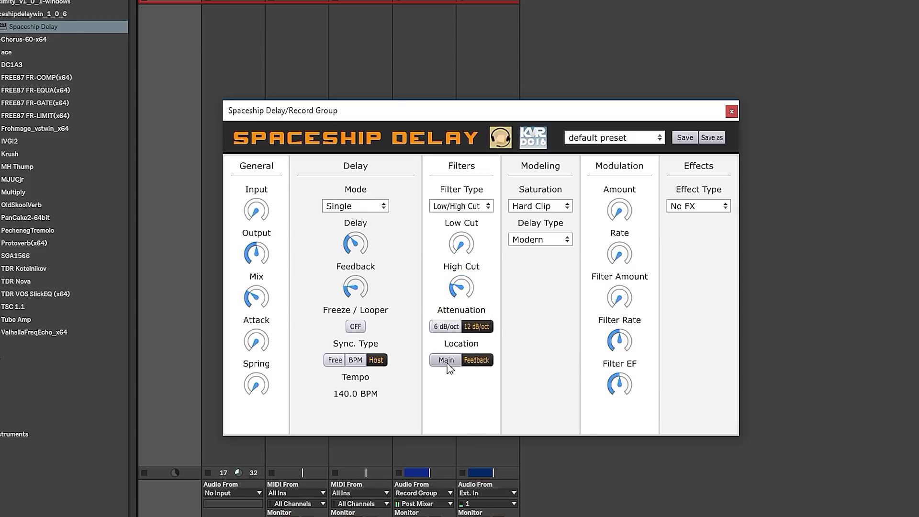
click(447, 363)
Sweep the High Cut frequency up and down, leaving it above the middle of its range, and try the Low Cut.
drag(461, 287, 472, 122)
drag(461, 295, 473, 338)
drag(462, 288, 463, 303)
drag(462, 246, 463, 268)
Try the Low/High Sh. filter type, switch to German/Canad. and lower its frequency to about 467 Hz.
click(460, 206)
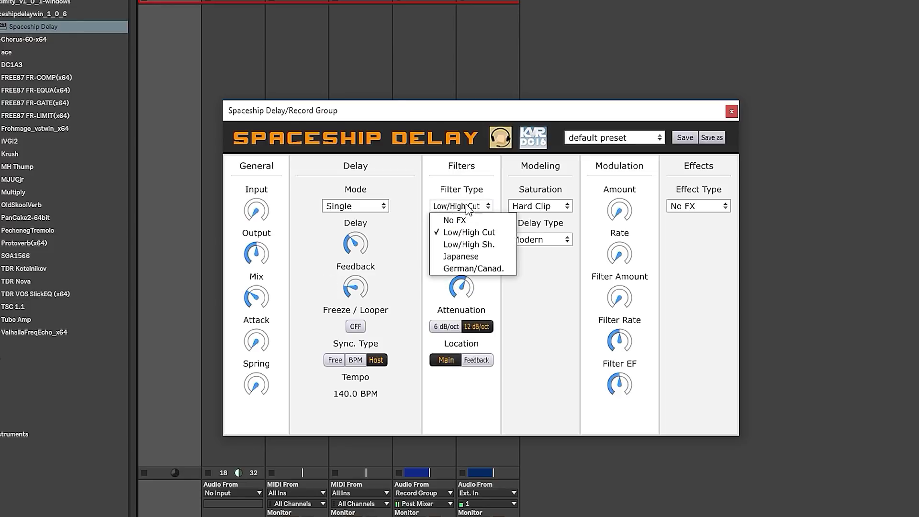
click(496, 252)
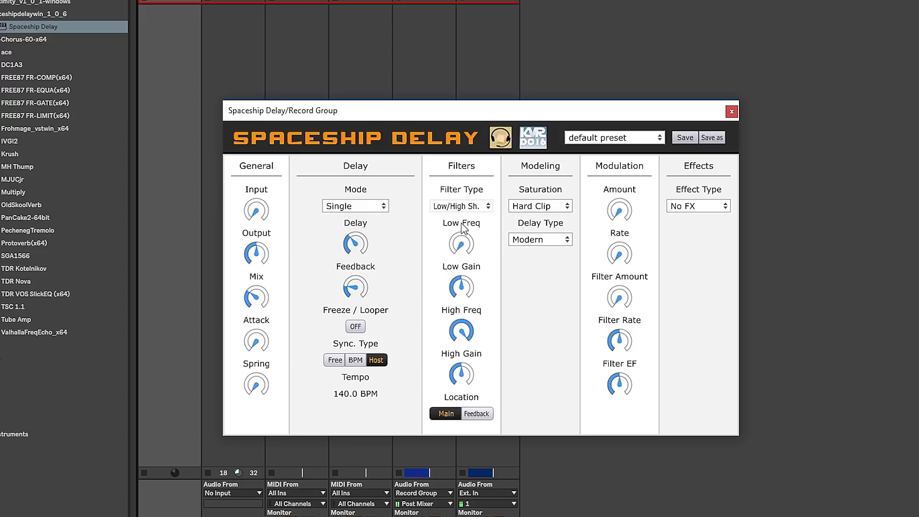
click(461, 206)
click(500, 269)
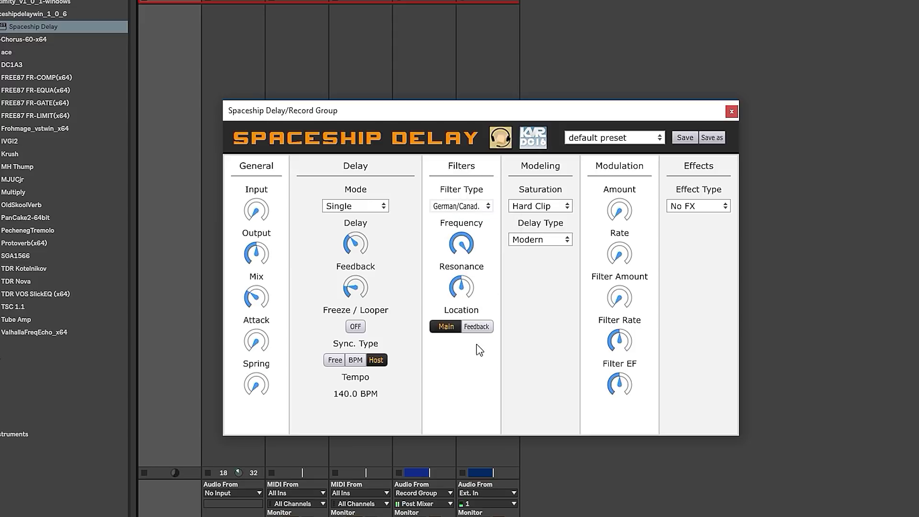
drag(462, 247, 469, 338)
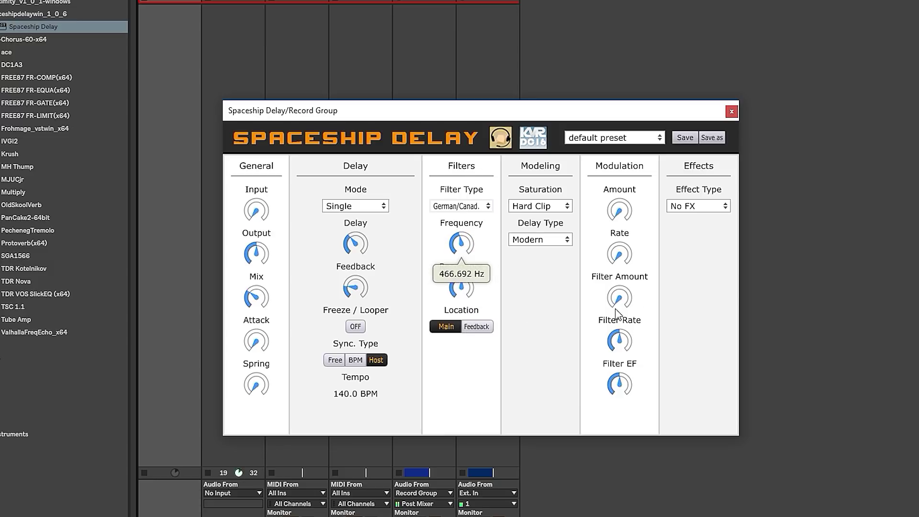
Raise the modulation Amount to about 66%, bring the Filter Amount to around half and lower the Filter Rate.
drag(619, 211, 620, 102)
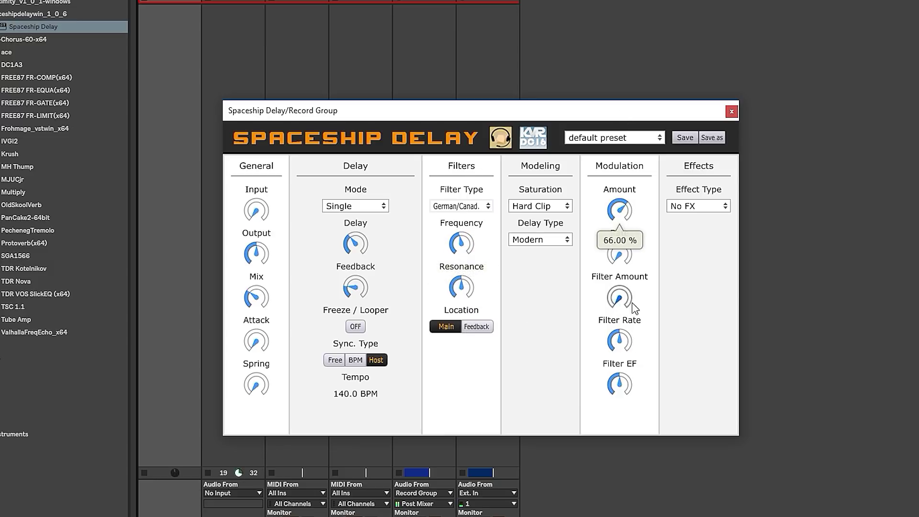
drag(624, 305, 625, 218)
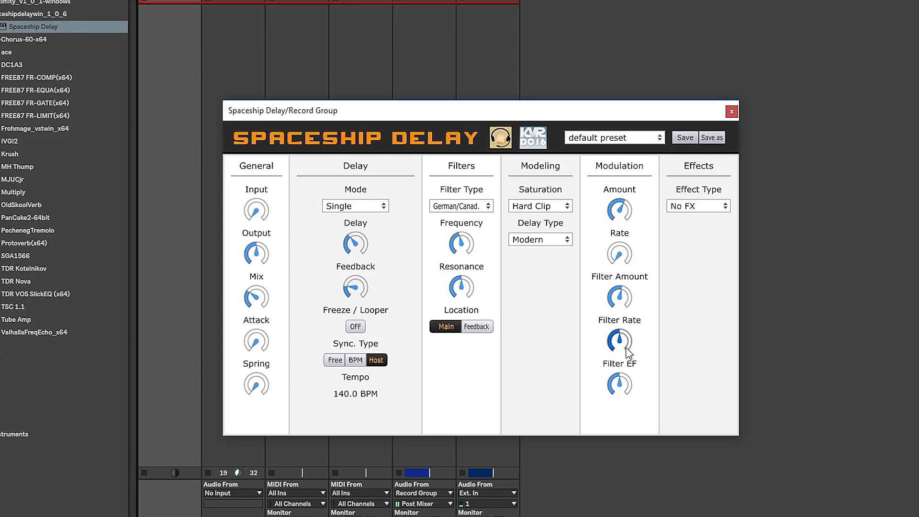
drag(628, 352, 627, 387)
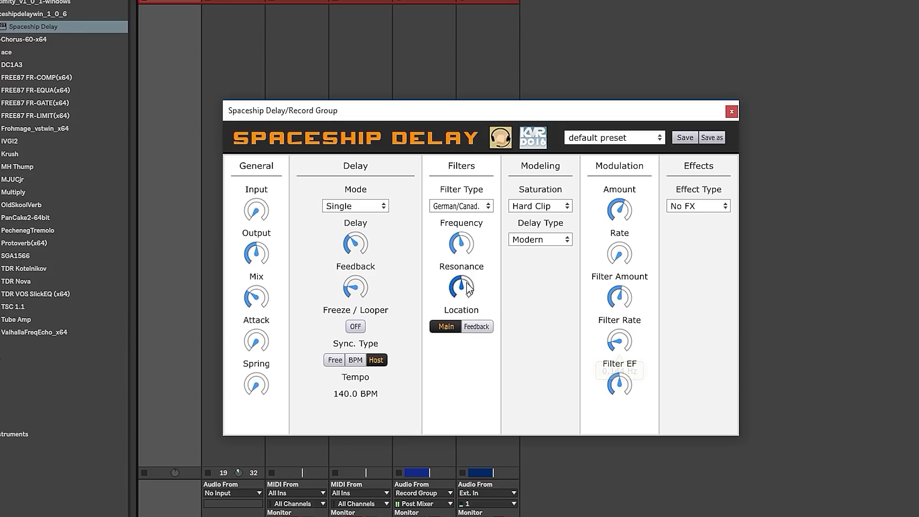
Raise the mix slightly and turn the Freeze / Looper on and off again.
mouse_move(257, 296)
mouse_down()
mouse_move(261, 112)
mouse_move(259, 300)
mouse_up()
click(359, 327)
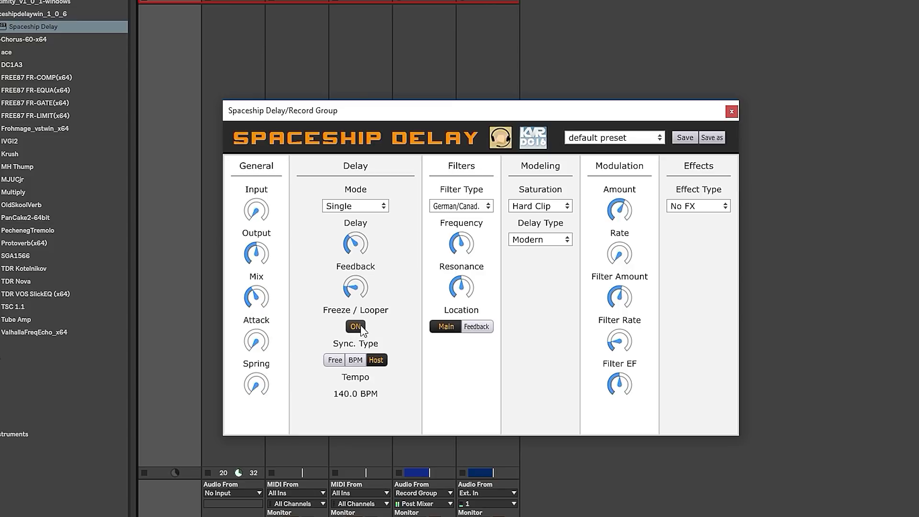
click(359, 328)
Return the modulation Amount and Filter Amount to zero and raise the filter frequency to about 2075 Hz.
drag(619, 213, 646, 359)
drag(620, 297, 650, 393)
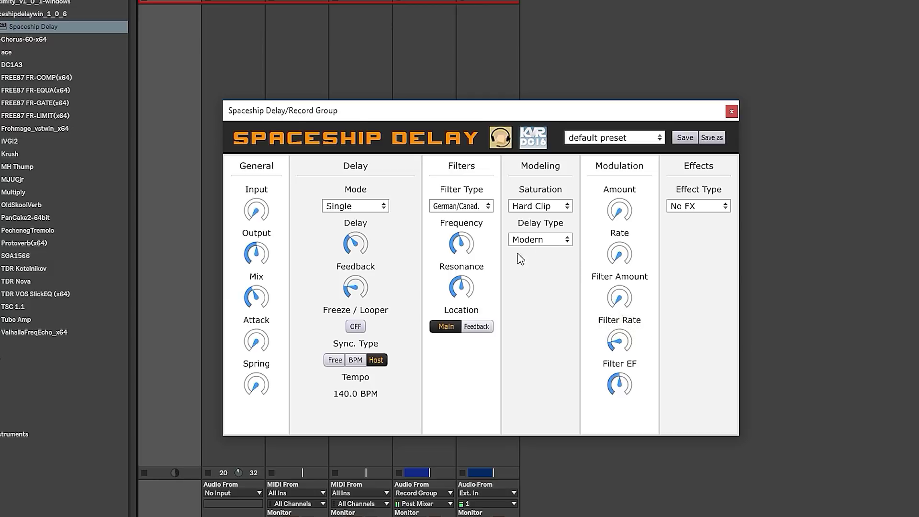
drag(461, 244, 456, 208)
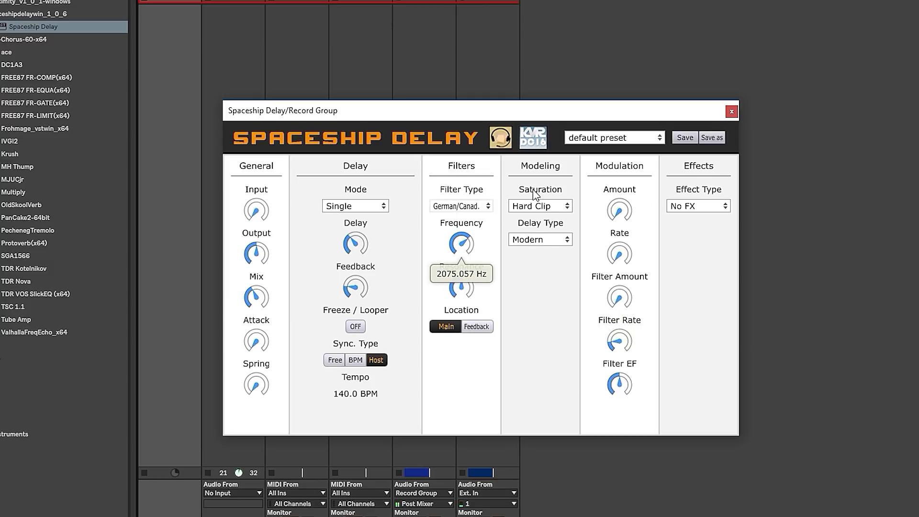
Set the delay type to Old Digital and the saturation to Bitcrusher.
click(567, 206)
click(556, 193)
click(549, 242)
click(543, 254)
click(544, 207)
click(544, 255)
Raise the Bitcrusher depth to about 77%, lower the mix and increase the Bitcrusher rate.
drag(540, 244, 542, 154)
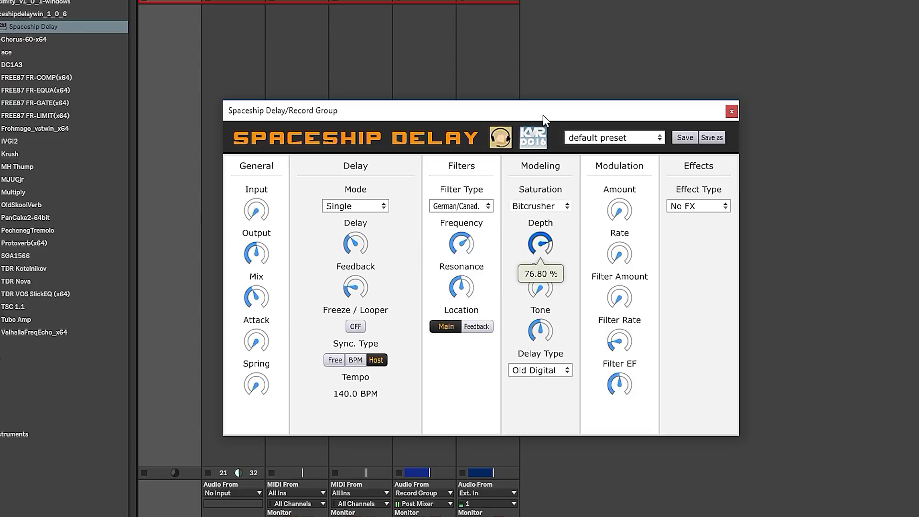
drag(542, 114, 542, 114)
drag(256, 296, 264, 336)
drag(539, 288, 538, 230)
Switch the delay type to Tape and lower the Bitcrusher tone to 20%.
click(555, 370)
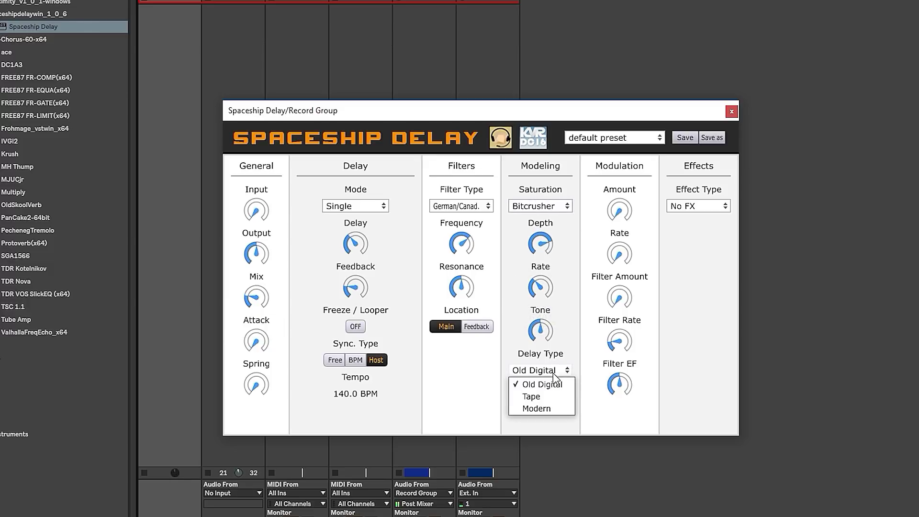
click(546, 399)
drag(546, 406, 560, 319)
drag(541, 173, 548, 145)
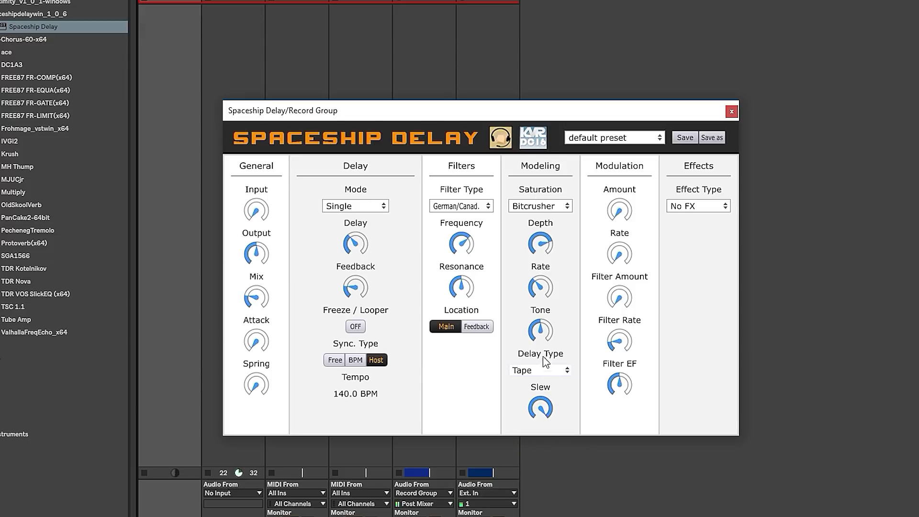
drag(540, 407, 544, 298)
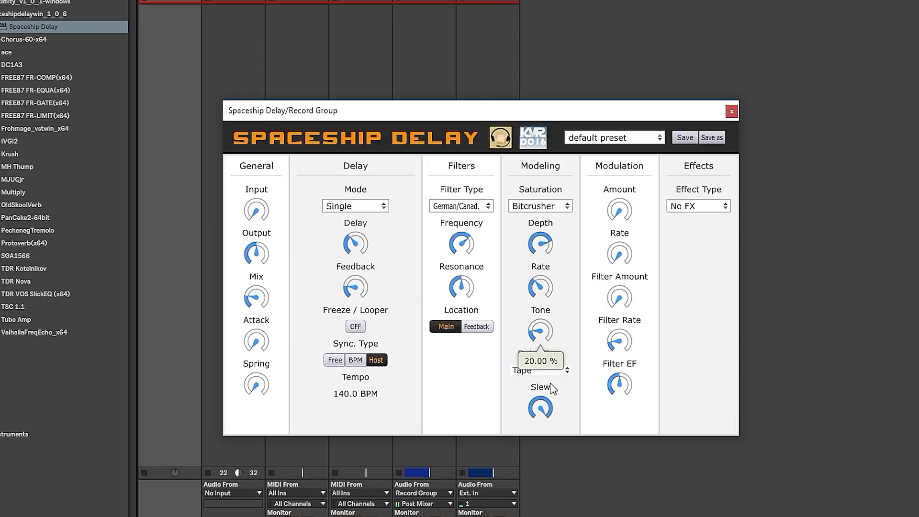
Sweep the filter frequency down to about 507 Hz and up to about 2891 Hz.
drag(356, 286, 374, 286)
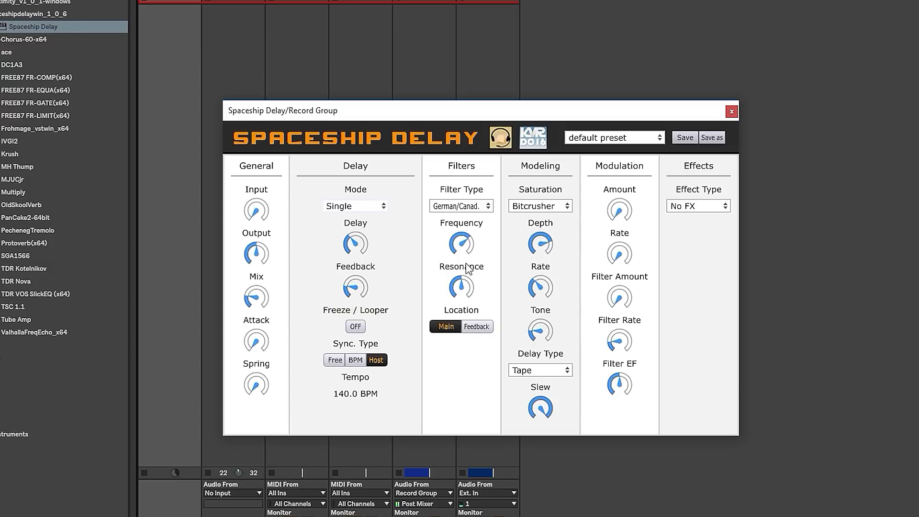
drag(461, 244, 472, 224)
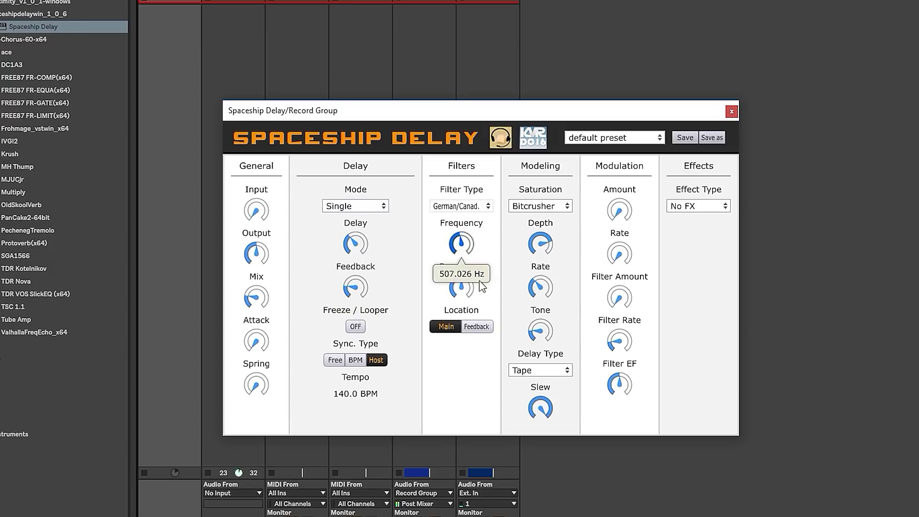
drag(482, 289, 480, 262)
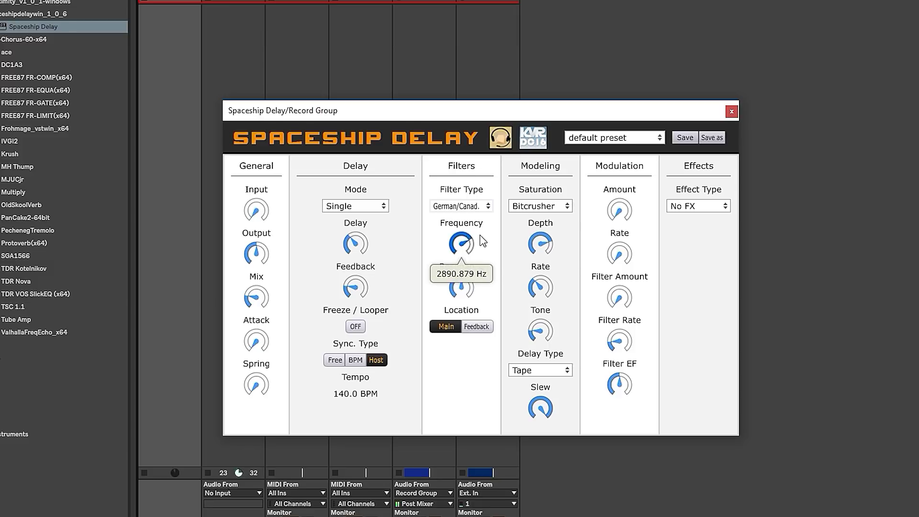
Change the saturation to Tube and bring the filter frequency to about 1069 Hz.
click(540, 205)
click(533, 267)
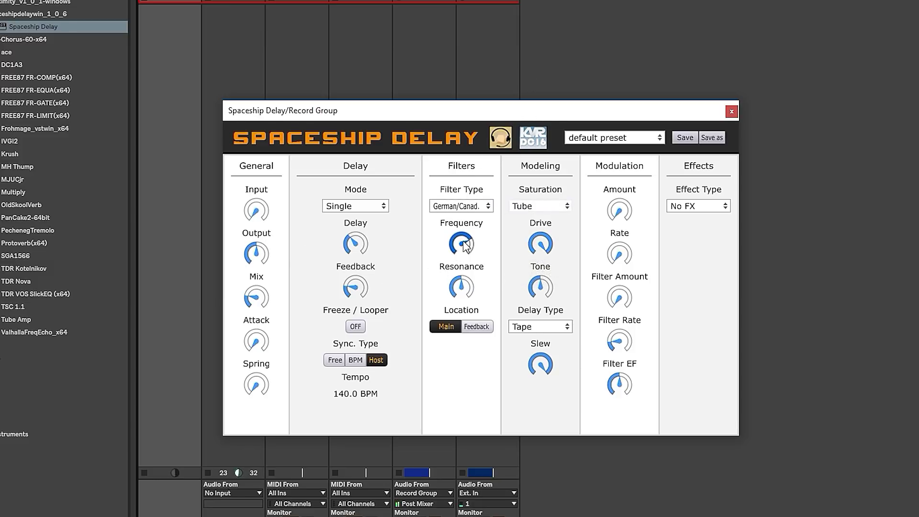
drag(464, 246, 468, 277)
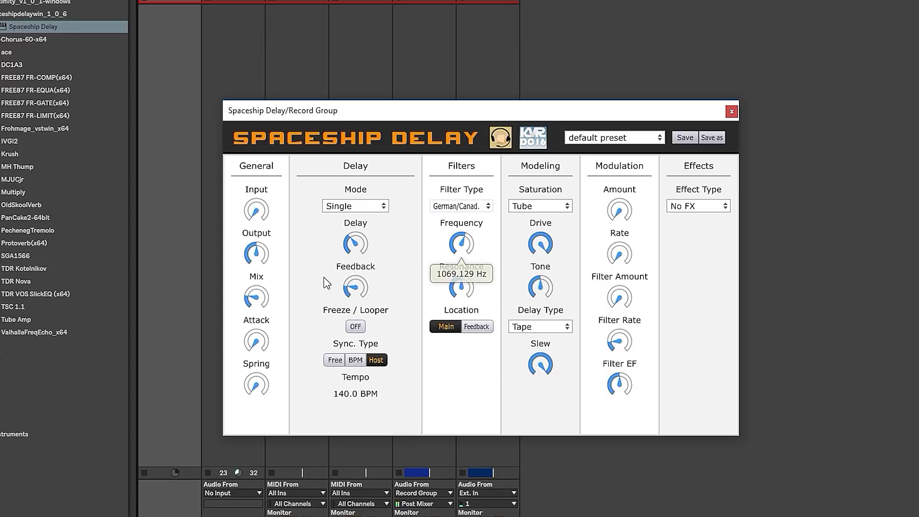
Set the mix to about 22%, the feedback to about 15% and the filter frequency to about 507 Hz.
drag(247, 297, 248, 291)
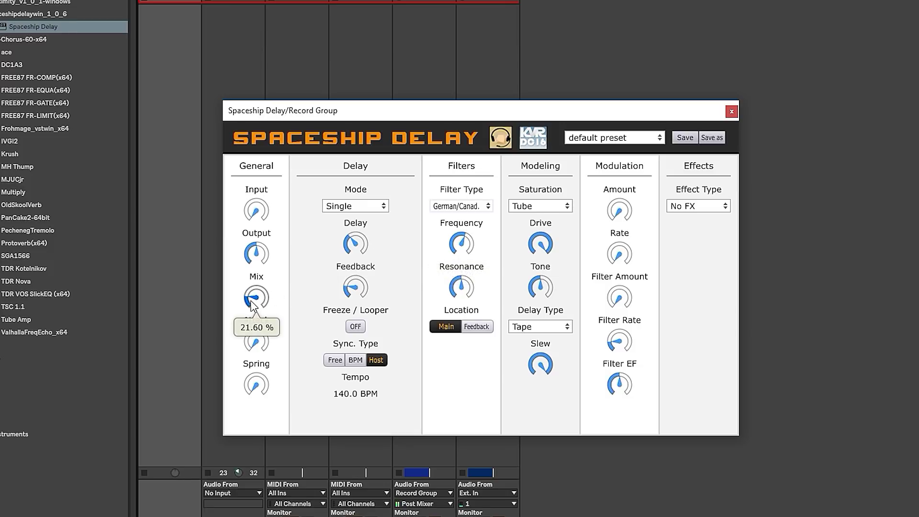
click(349, 303)
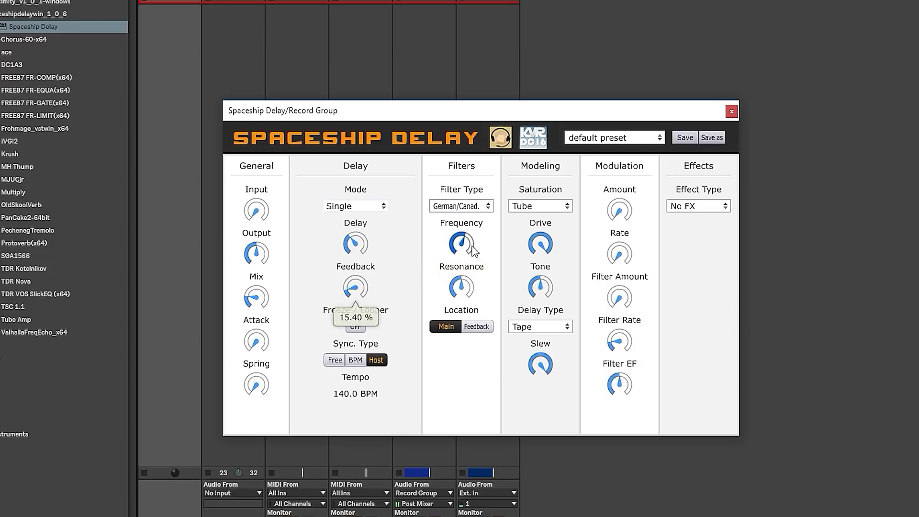
mouse_move(463, 244)
mouse_down()
mouse_move(471, 268)
mouse_move(473, 242)
mouse_up()
mouse_move(356, 289)
mouse_down()
mouse_move(362, 211)
mouse_move(362, 288)
mouse_up()
drag(460, 242, 462, 264)
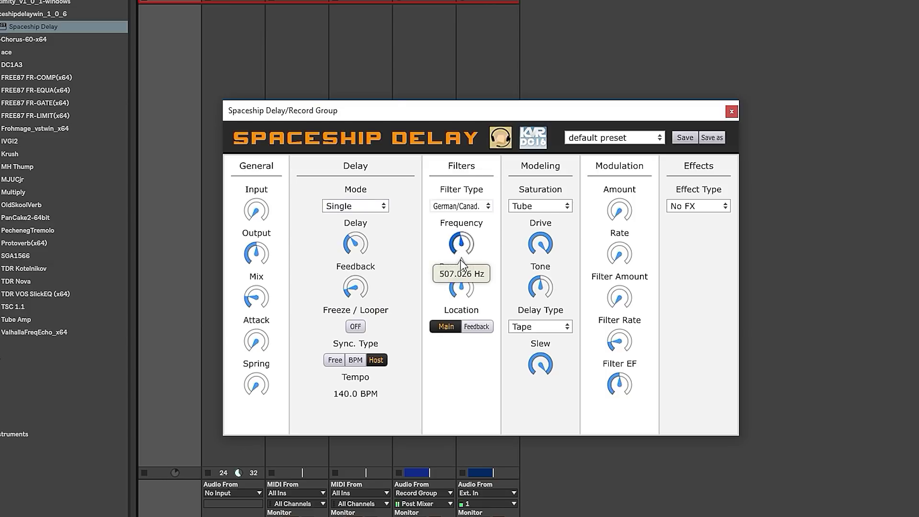
Try the Low/High Cut effect type and sweep its low and high cut frequencies.
click(724, 206)
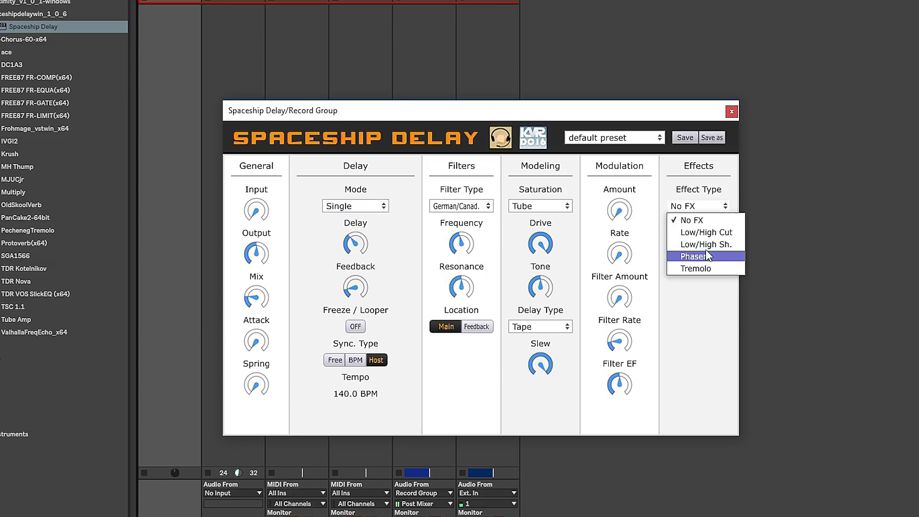
click(718, 231)
drag(694, 246, 697, 494)
drag(698, 293, 699, 130)
Try the Low/High Sh. effect type and switch the effect to Tremolo.
click(724, 206)
click(709, 302)
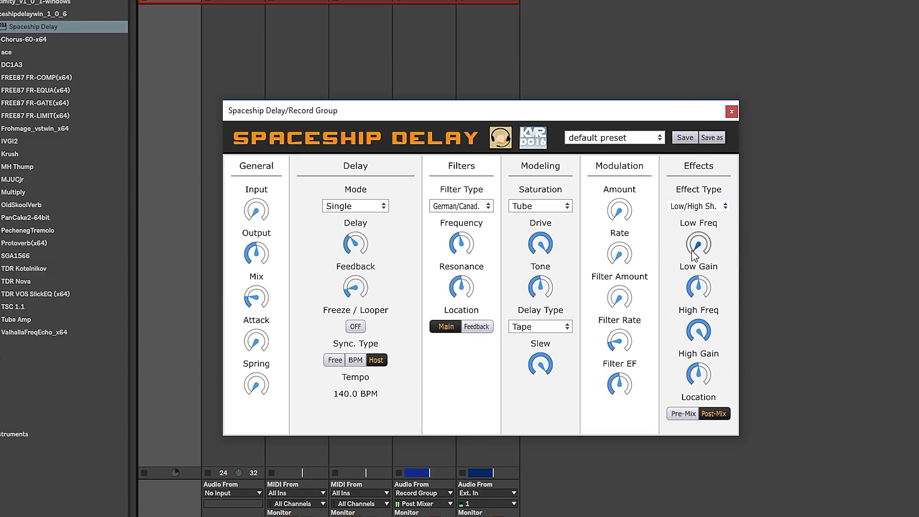
click(700, 208)
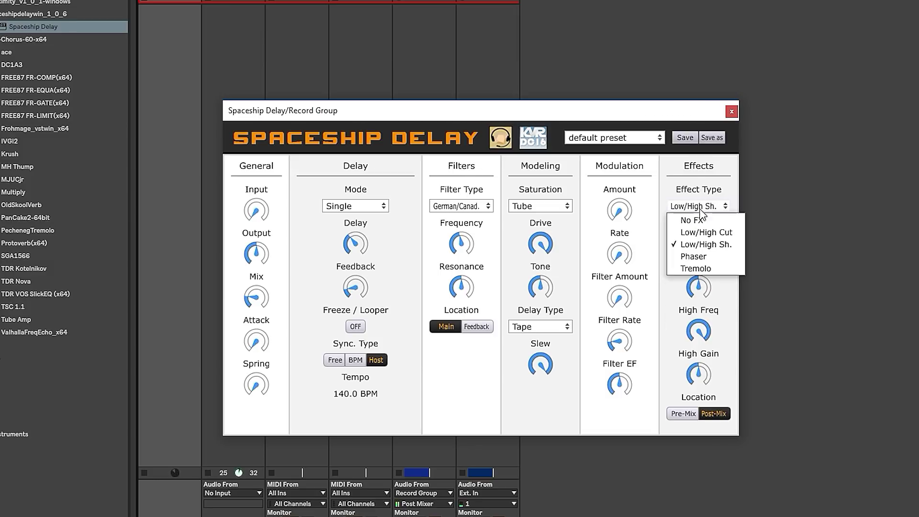
click(714, 268)
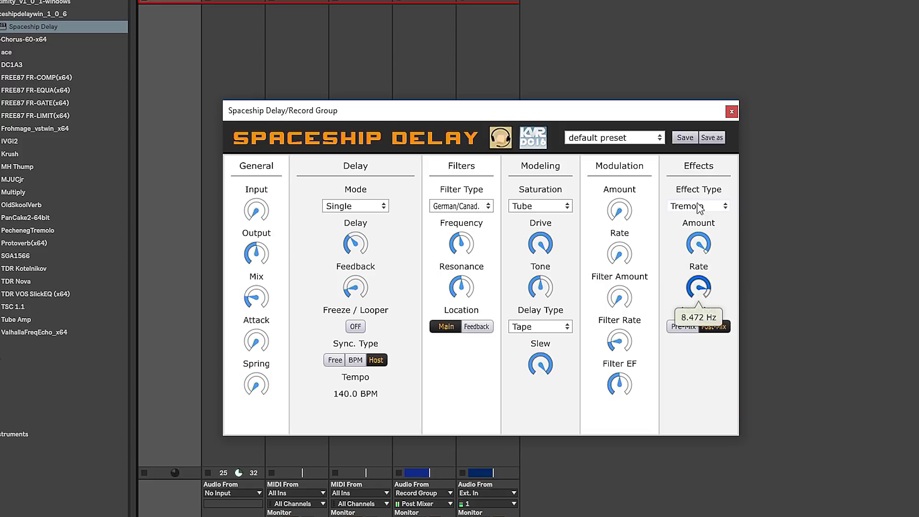
Toggle the Tremolo location to Pre-Mix and back, switch the effect type to Phaser, and adjust its amount and rate.
click(683, 327)
click(714, 328)
click(707, 207)
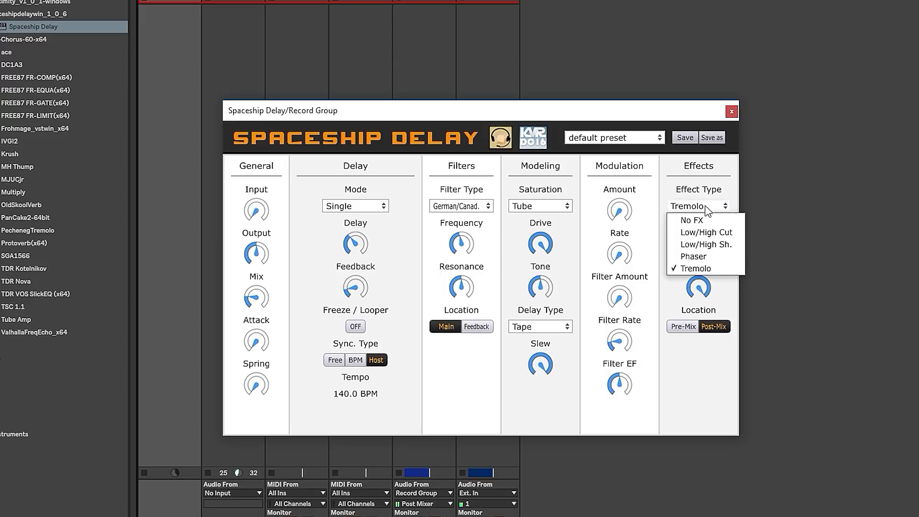
click(712, 259)
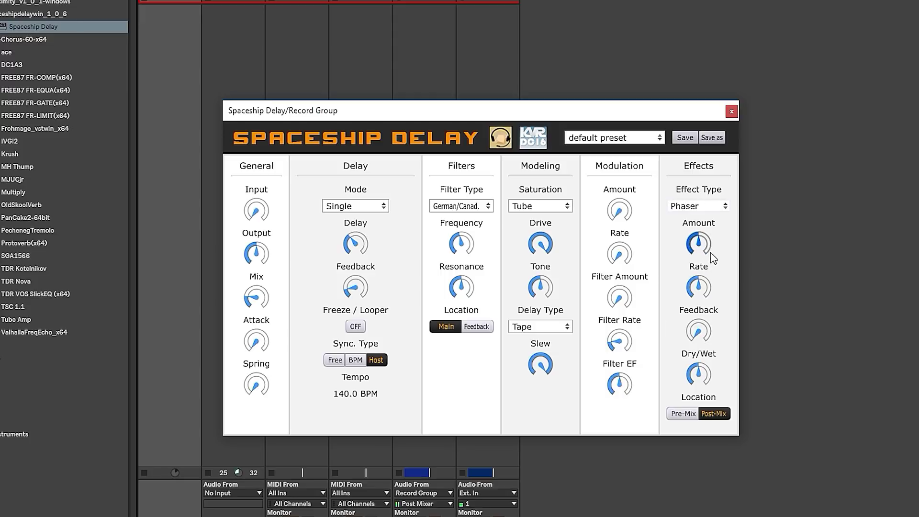
drag(711, 288, 717, 305)
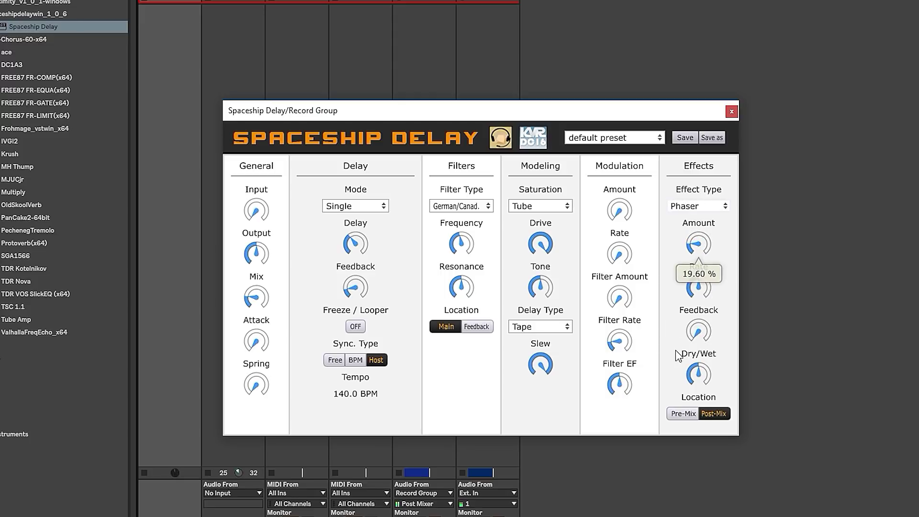
drag(693, 248, 694, 192)
drag(692, 287, 695, 356)
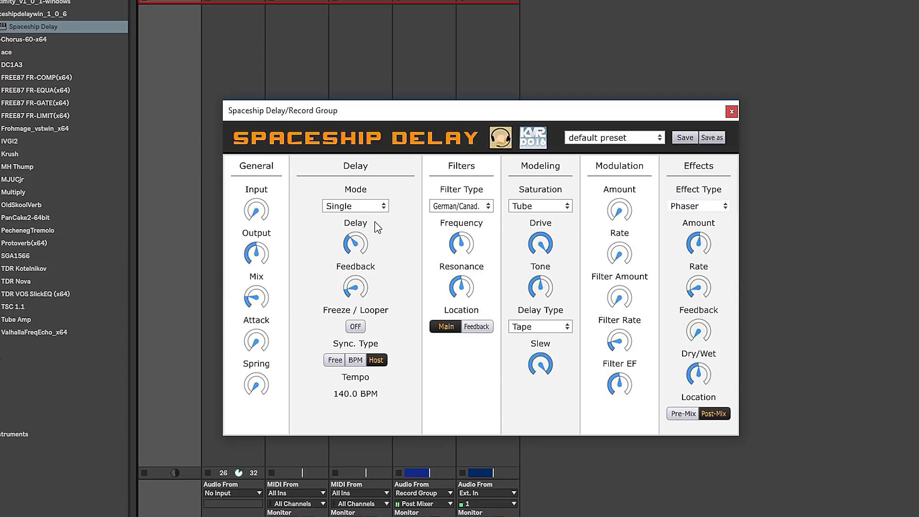
Set the delay sync type to Free and sweep the delay time between 0.1 and 6000 ms, ending at the minimum.
mouse_move(363, 237)
mouse_down()
mouse_move(352, 204)
mouse_move(357, 234)
mouse_up()
click(363, 205)
click(404, 197)
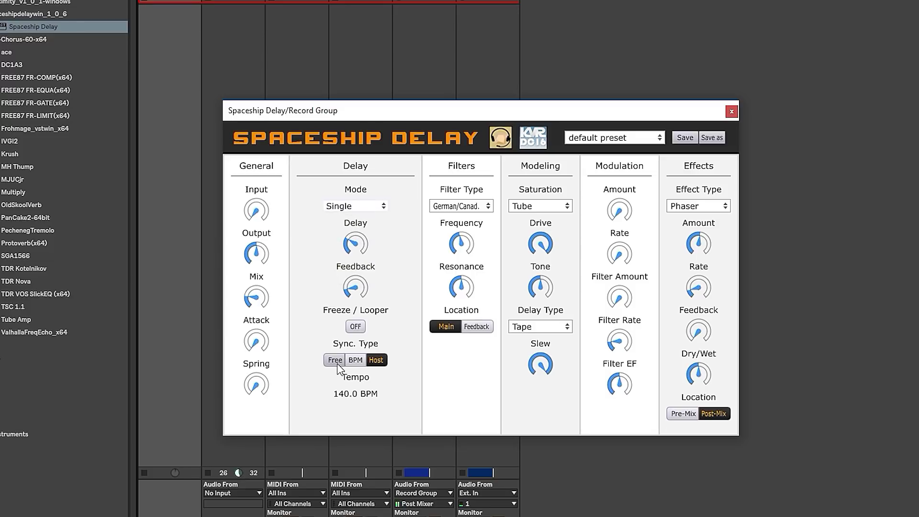
click(335, 360)
drag(356, 244, 375, 340)
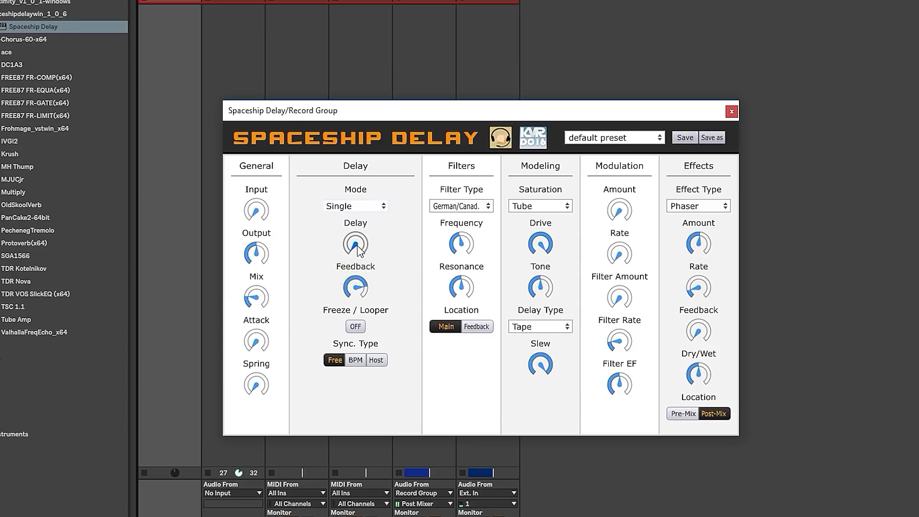
drag(358, 249, 356, 210)
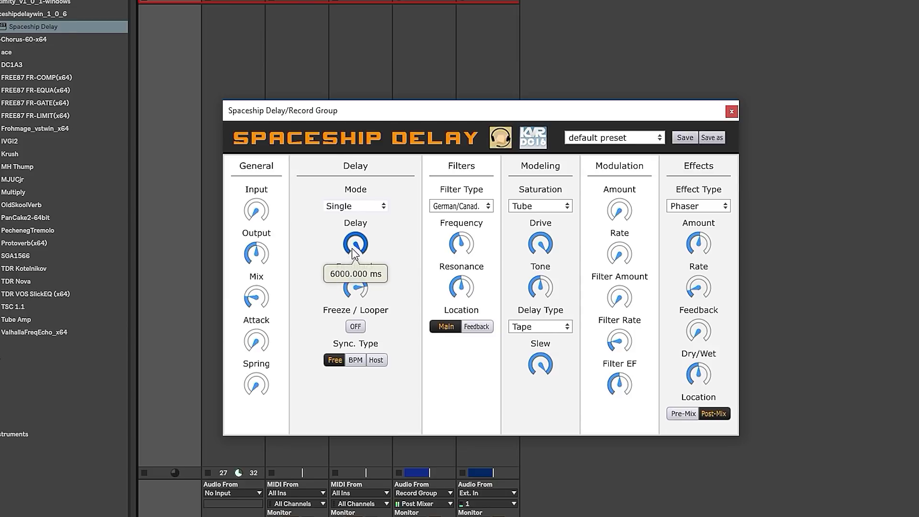
drag(358, 261, 344, 315)
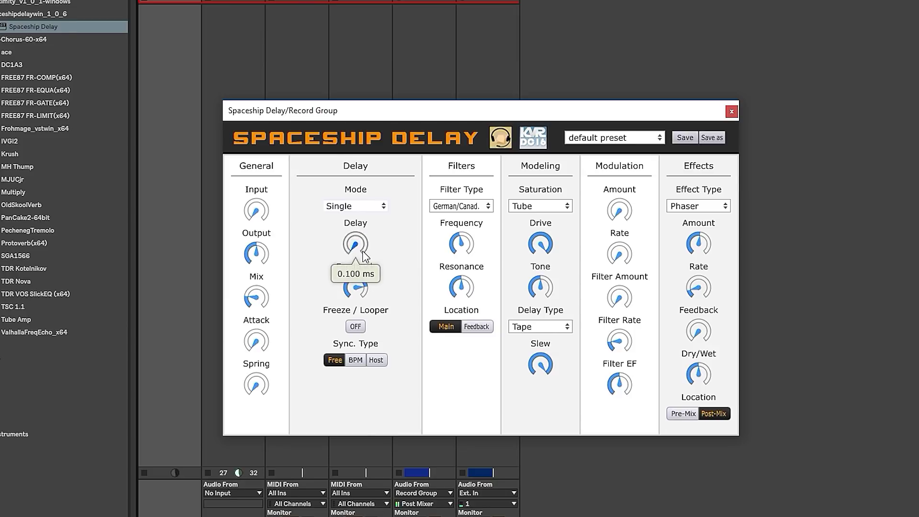
drag(365, 256, 355, 237)
drag(360, 328, 312, 371)
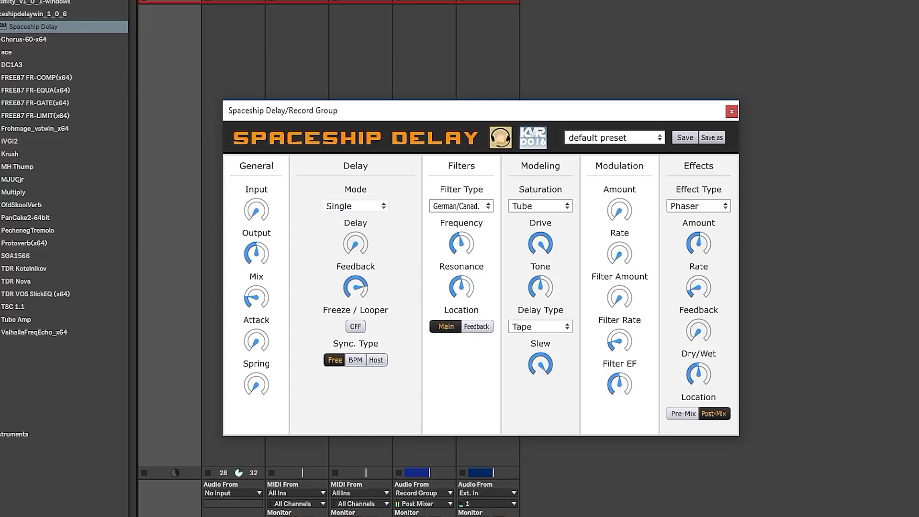
Stop playback and delete Spaceship Delay from the Record Group track.
click(208, 4)
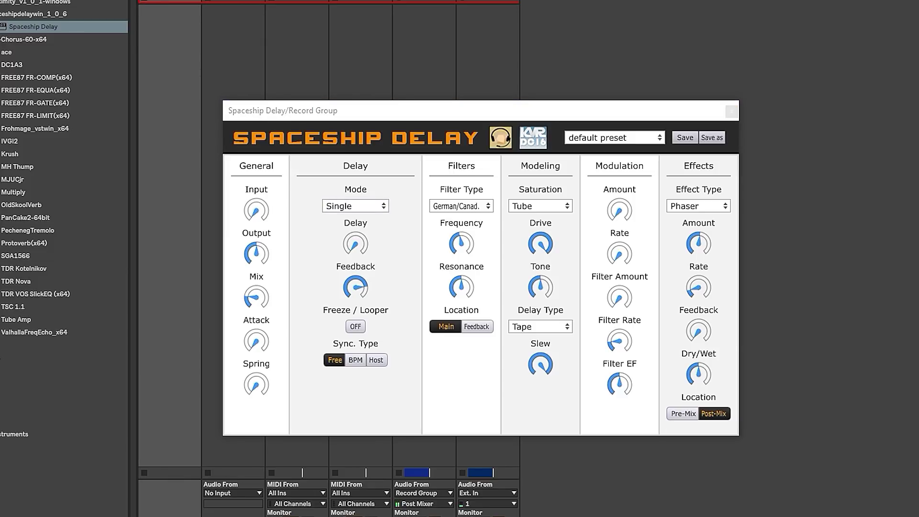
key(Delete)
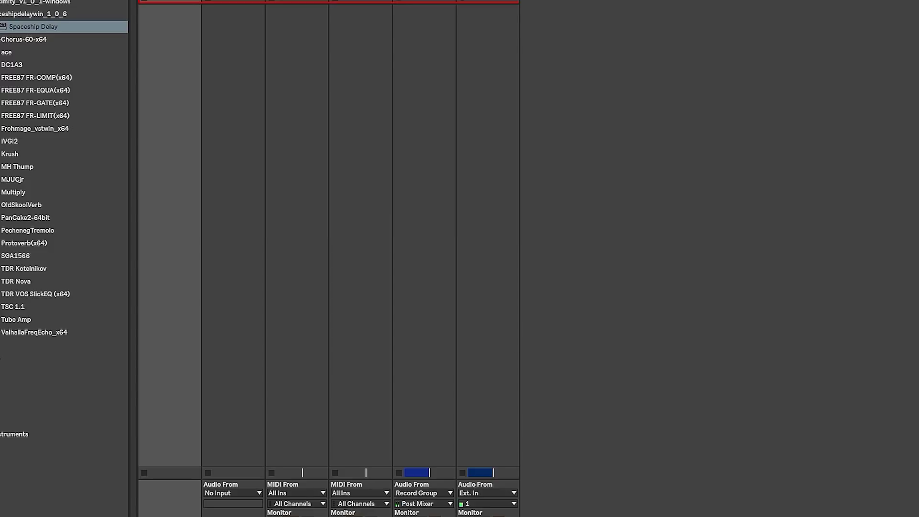
Check the delay entries in the plugin spreadsheet and return to Ableton Live.
key(alt+Tab)
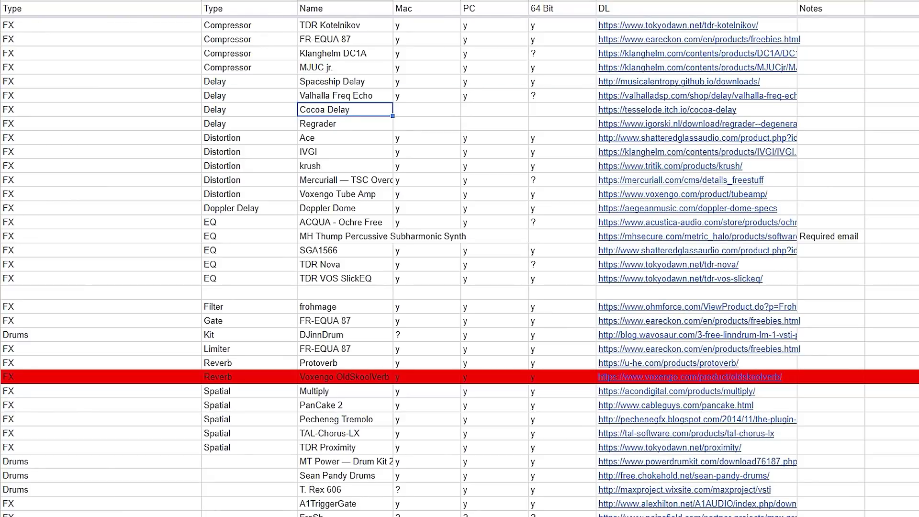
click(1, 95)
key(alt+Tab)
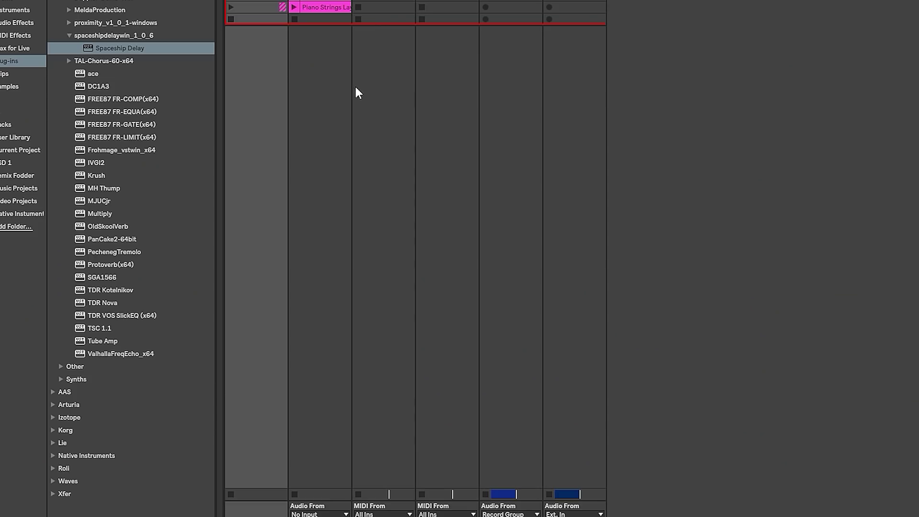
Load ValhallaFreqEcho_x64 onto the Record Group track and move its window up beside the browser.
click(121, 356)
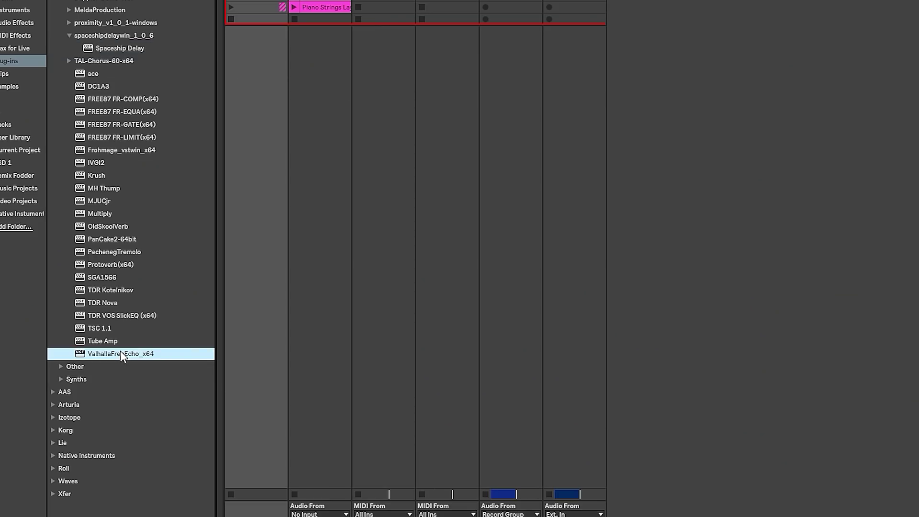
drag(121, 355, 185, 514)
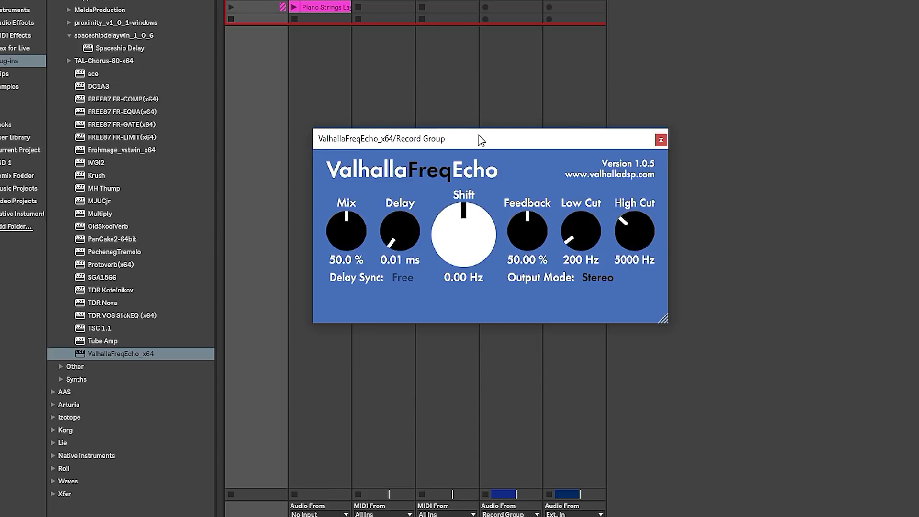
drag(479, 140, 398, 67)
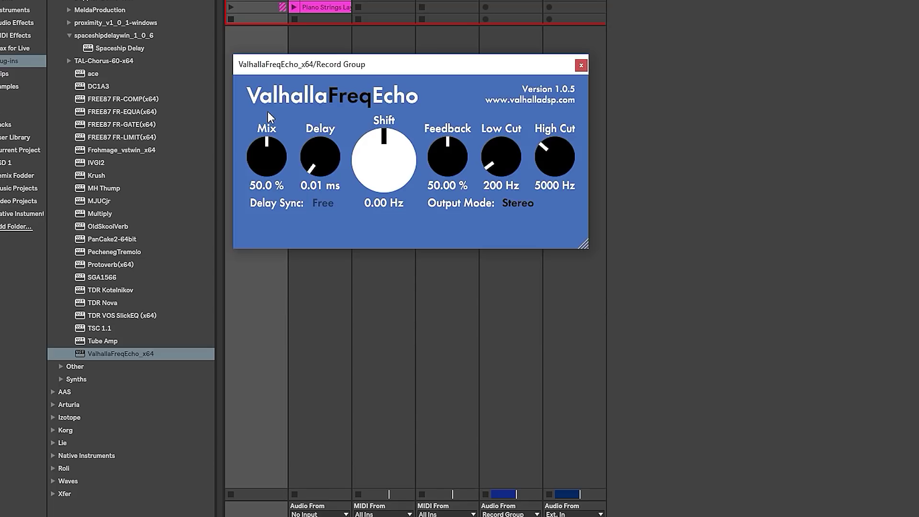
drag(293, 67, 295, 42)
click(119, 49)
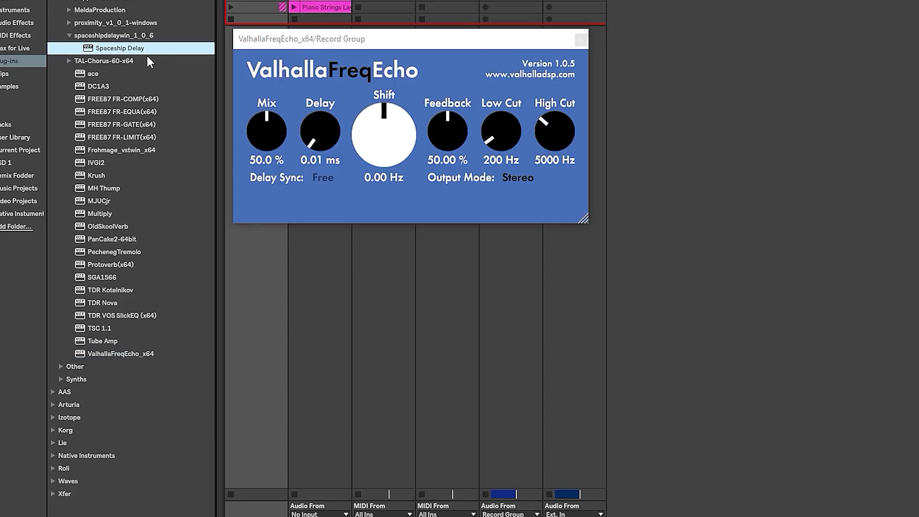
click(331, 53)
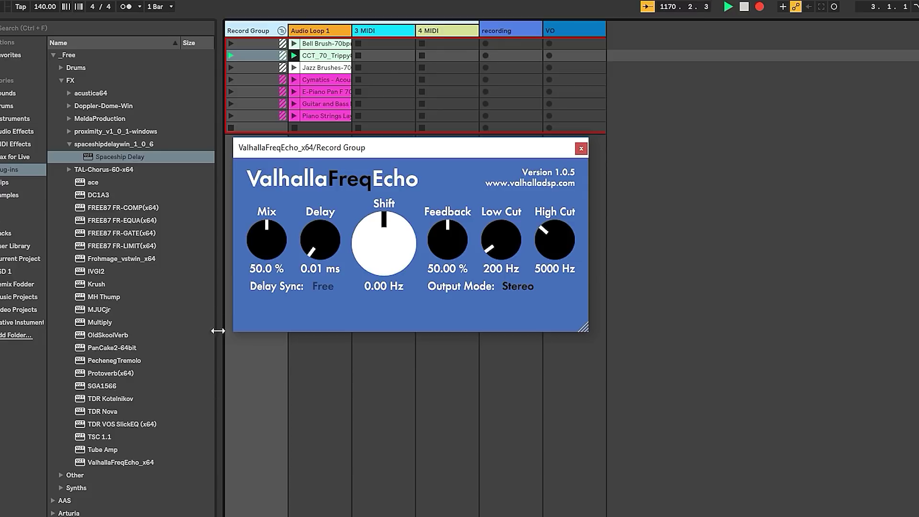
Sweep the mix from 0% to 100%, settle it at about 51%, and view the delay sync options.
drag(267, 131, 264, 383)
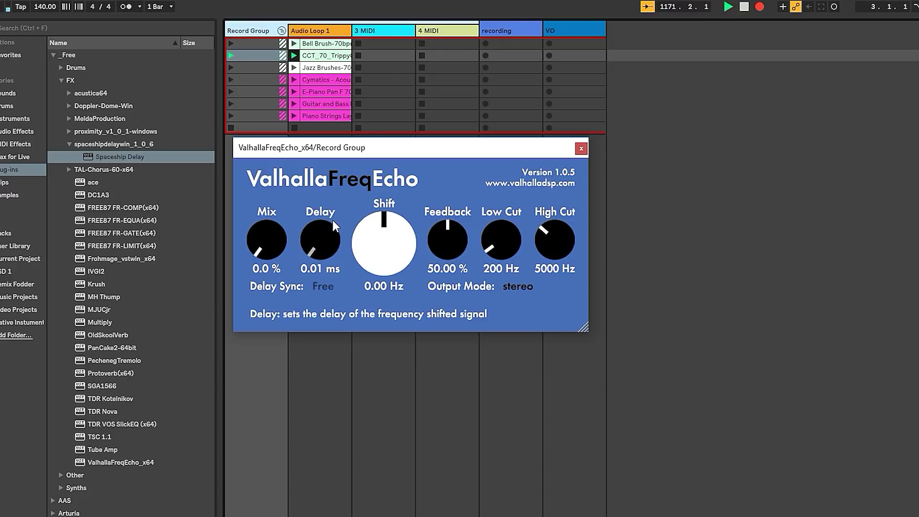
drag(260, 256, 263, 172)
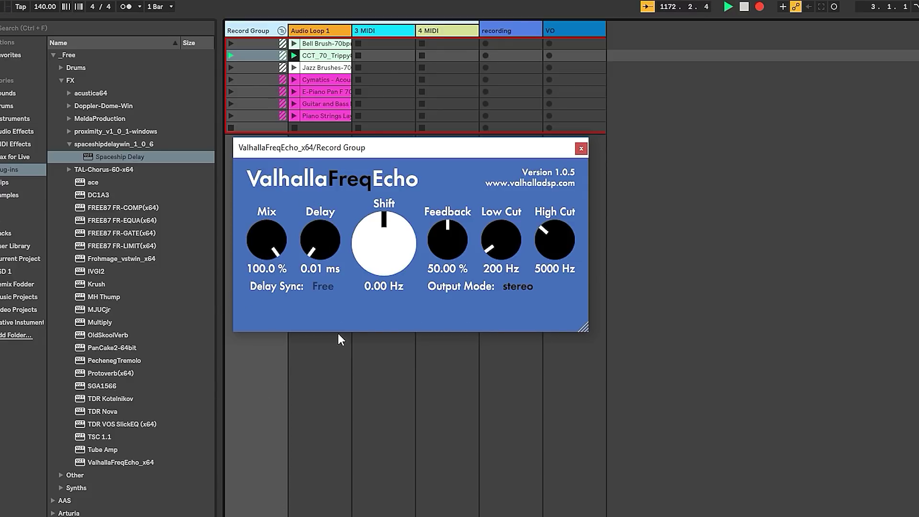
drag(268, 253, 271, 330)
drag(319, 225, 312, 311)
click(323, 286)
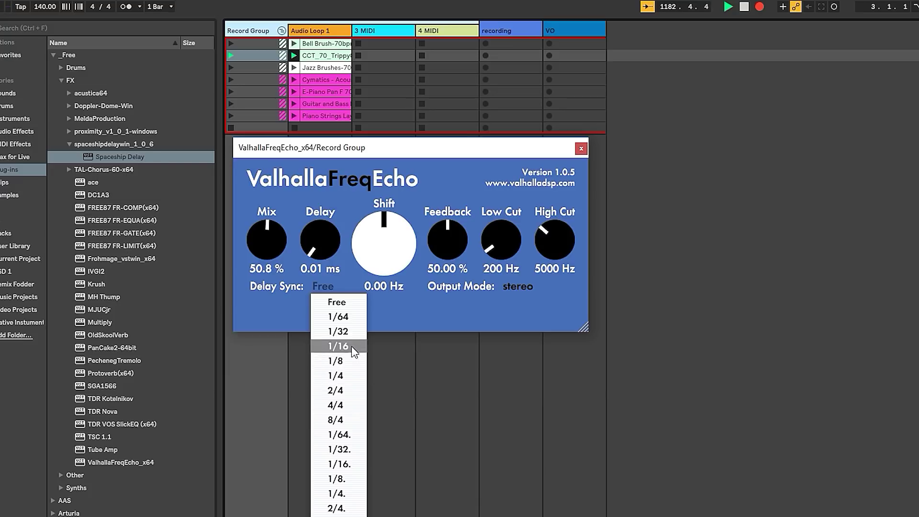
click(410, 316)
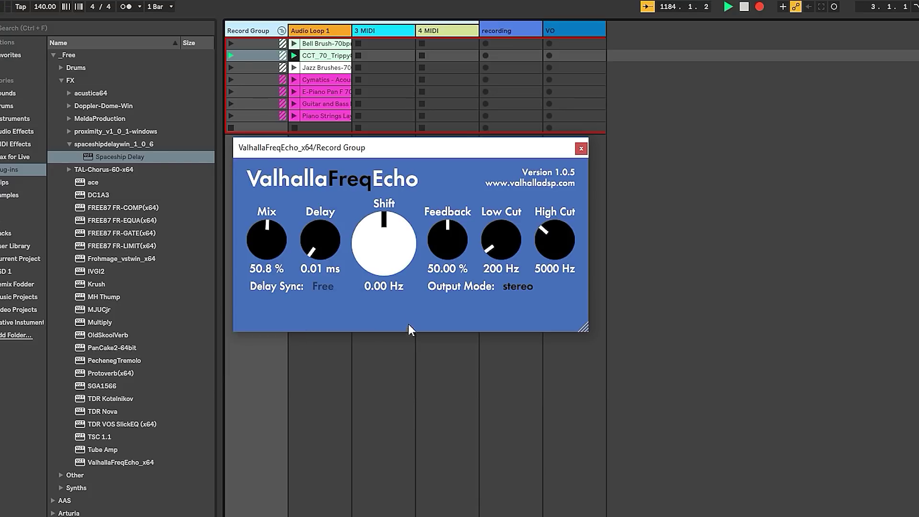
Set the shift to about 33 Hz, the feedback to 72% and the delay to about 227 ms.
drag(386, 259, 388, 200)
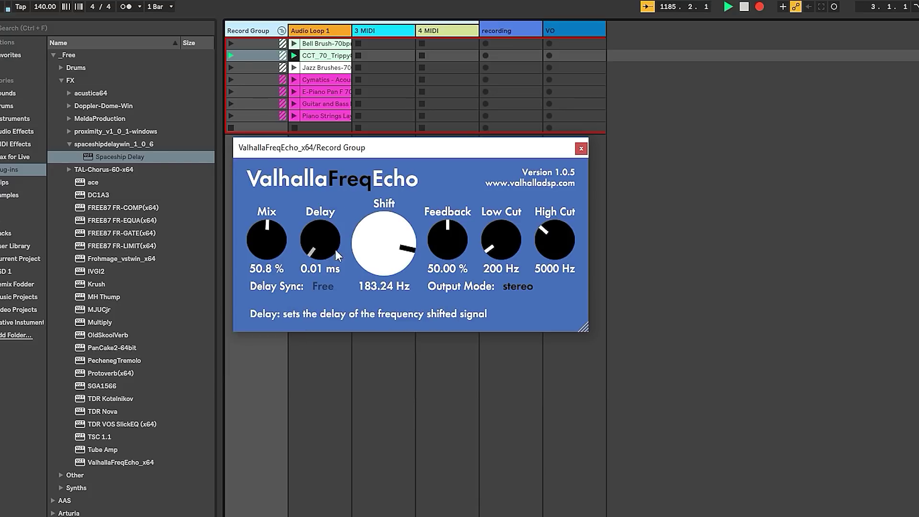
drag(379, 231, 373, 252)
drag(453, 233, 453, 209)
drag(341, 221, 325, 129)
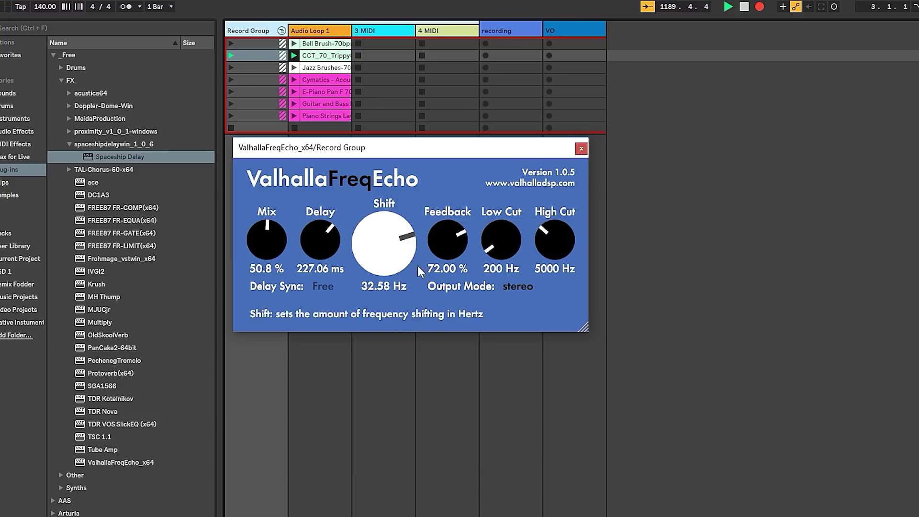
Sweep the frequency shift and delay controls, bringing the shift to -1000 Hz and the delay to about 19 ms.
drag(414, 266, 398, 408)
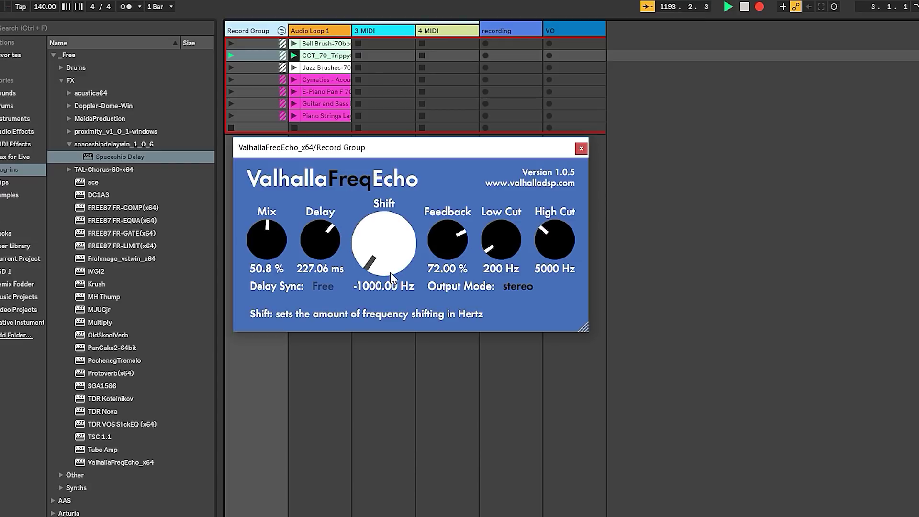
drag(390, 272, 380, 159)
drag(396, 249, 401, 333)
drag(328, 244, 335, 319)
drag(383, 249, 388, 151)
drag(323, 237, 390, 435)
drag(331, 247, 338, 303)
Sync the delay to 1/8. and bring the delay to about 62 ms and the shift to about -3 Hz.
click(316, 286)
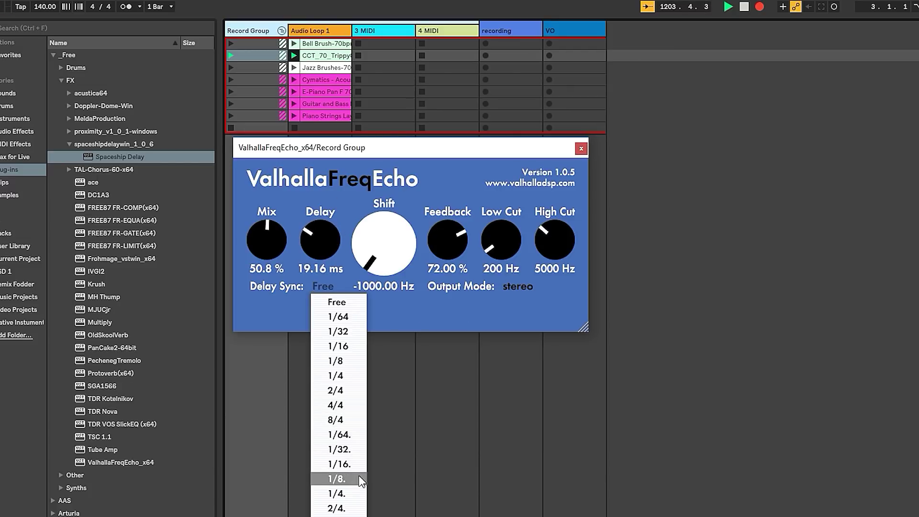
click(337, 480)
drag(325, 243, 323, 180)
drag(323, 225, 376, 69)
drag(337, 229, 333, 286)
drag(376, 257, 369, 371)
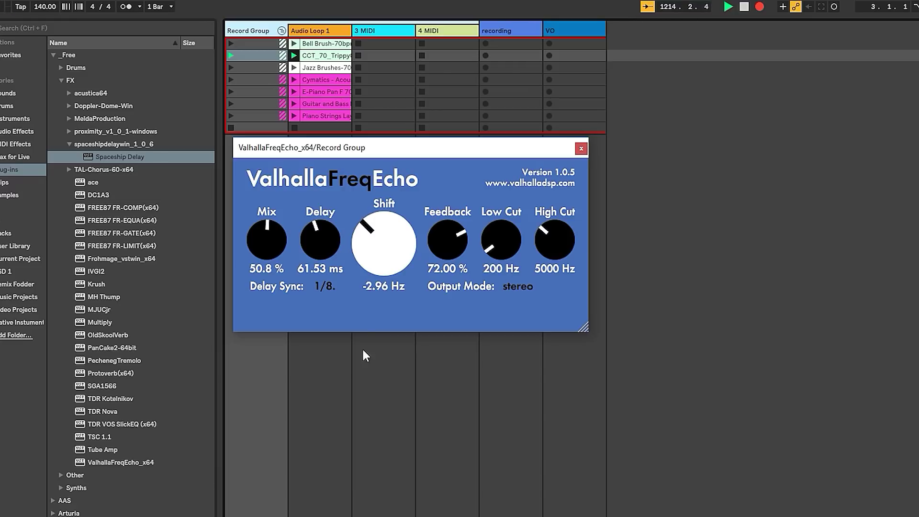
Switch to the plugin spreadsheet and review the Ace, Spaceship Delay and Valhalla Freq Echo entries.
drag(311, 149, 419, 151)
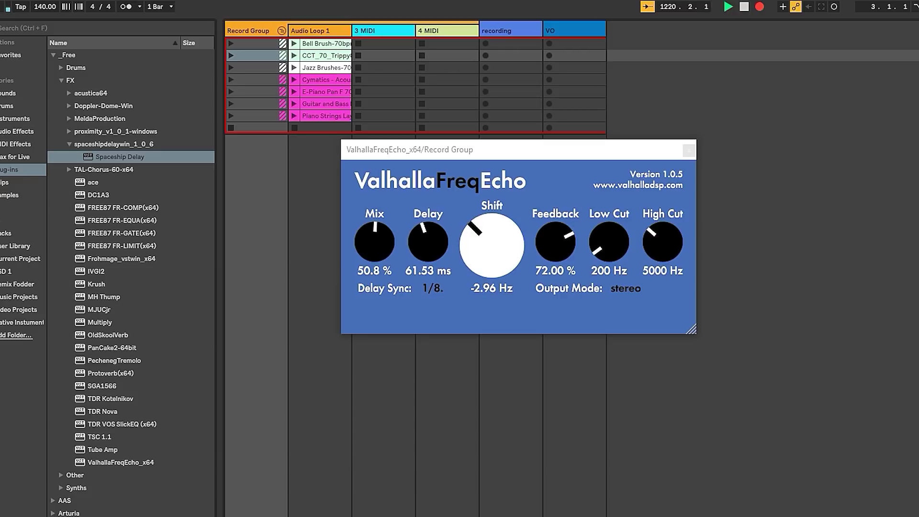
key(alt+Tab)
click(209, 144)
click(195, 97)
click(196, 108)
click(206, 98)
click(209, 110)
click(1, 149)
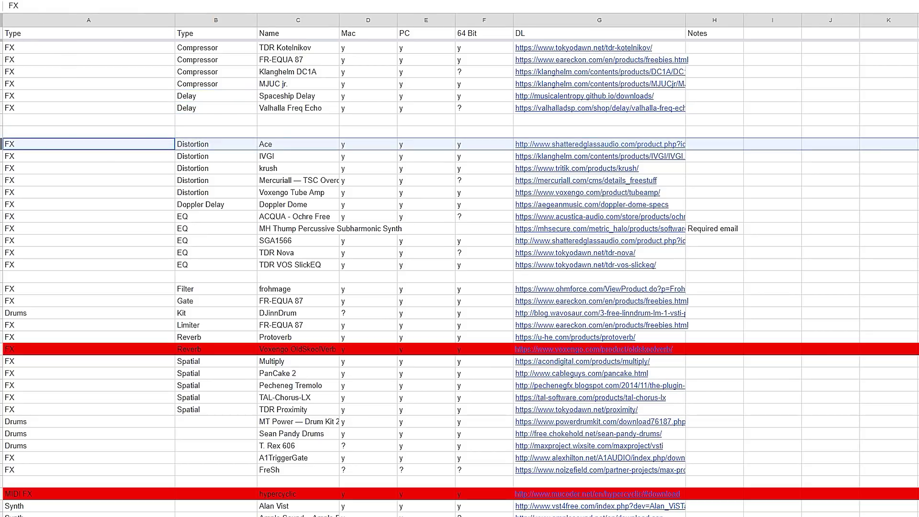
click(310, 100)
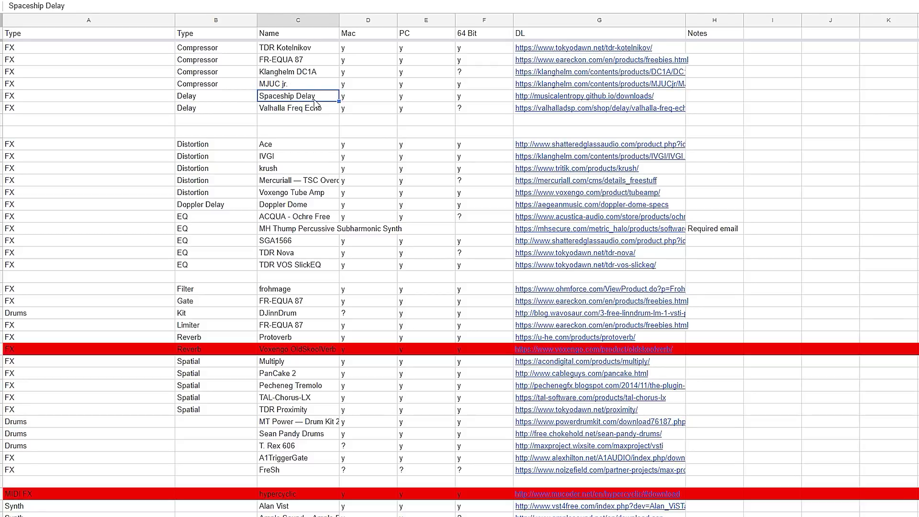
click(286, 109)
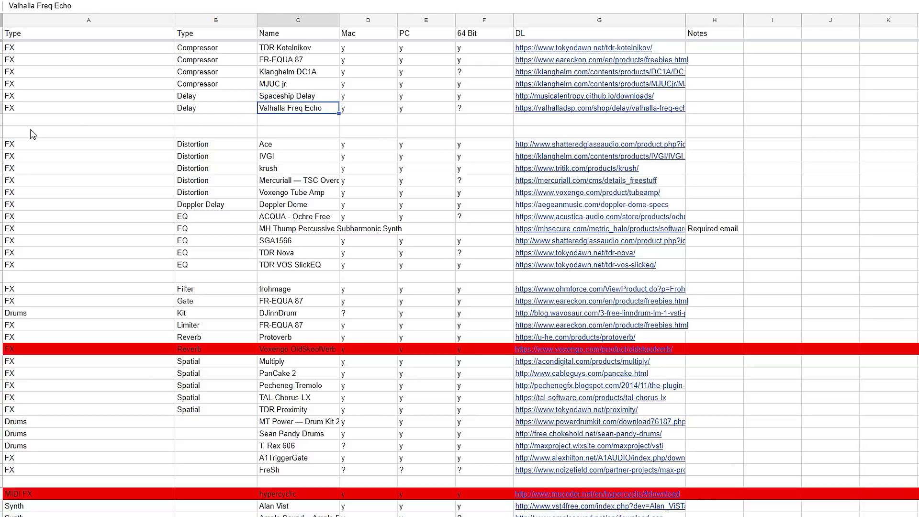